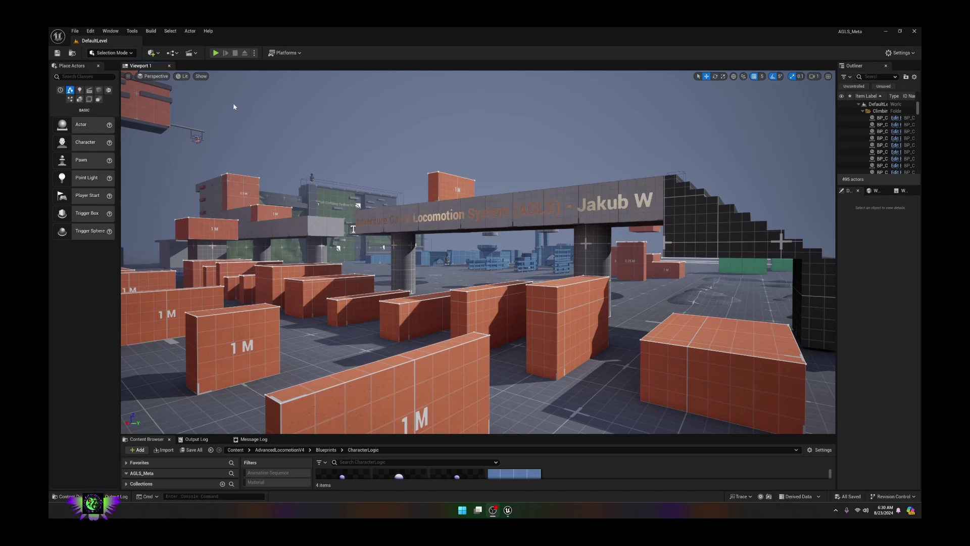
Step: Download the Ania MetaHuman from Quixel Bridge at Highest Quality and add it to the project
left_click(155, 53)
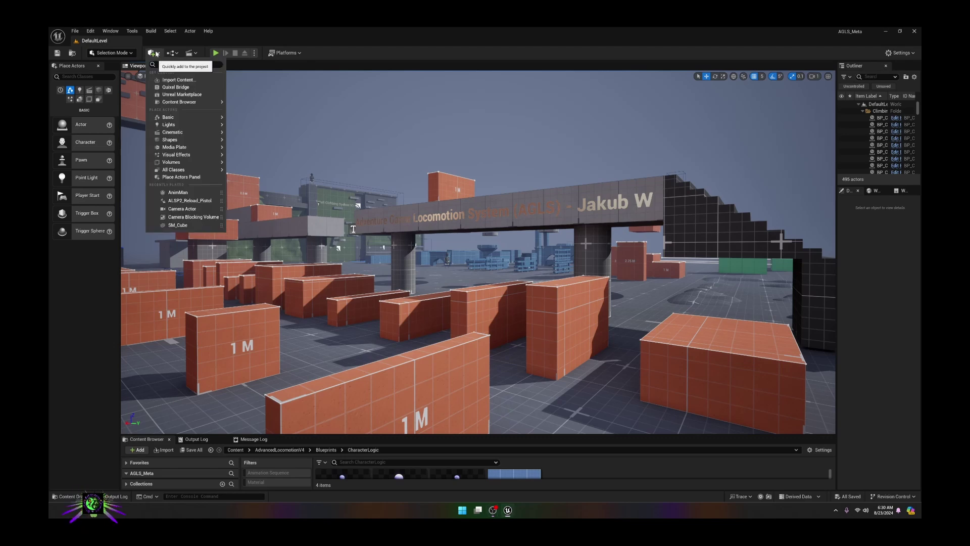
left_click(172, 87)
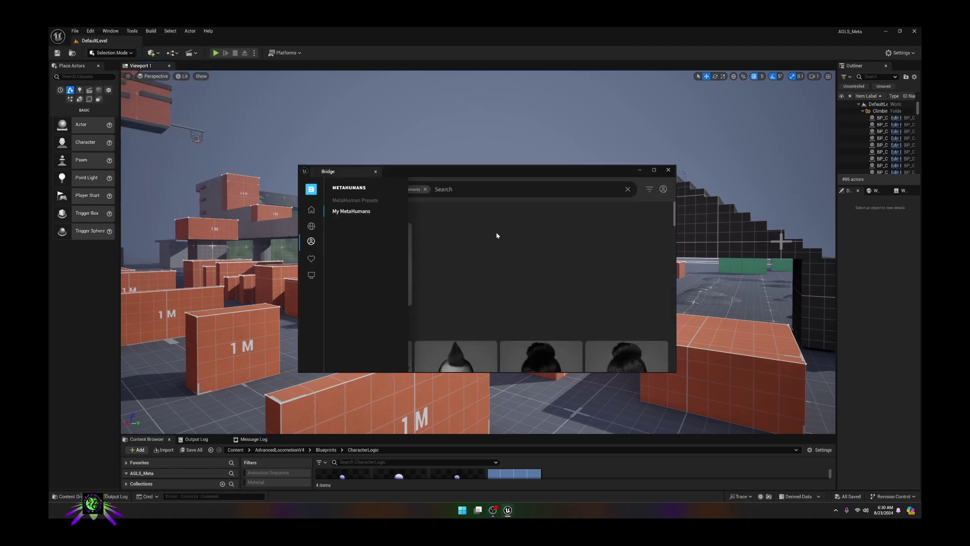
left_click(654, 167)
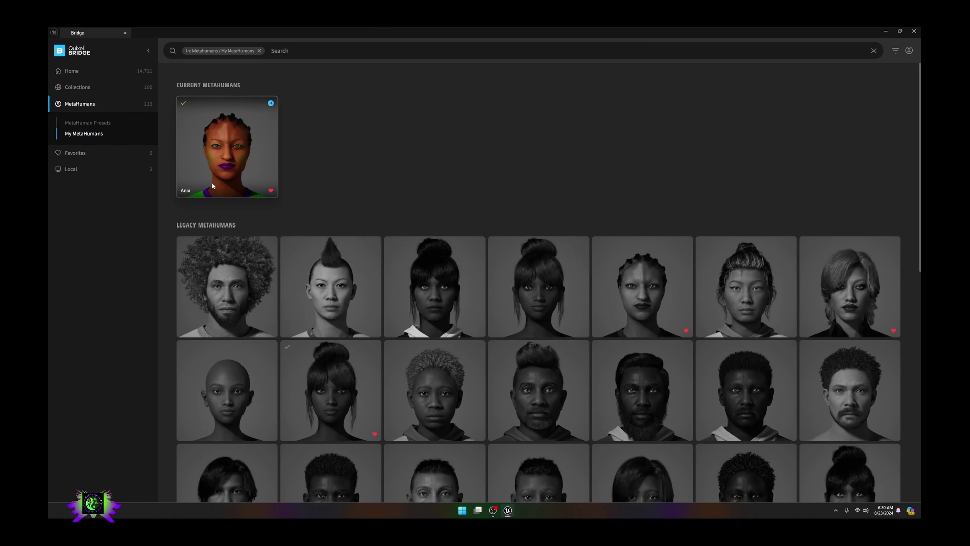
left_click(236, 160)
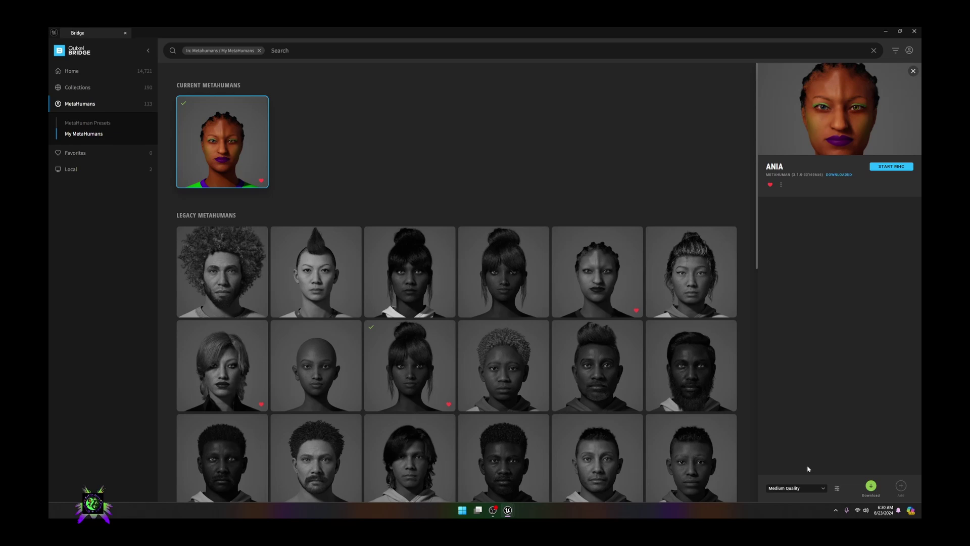
left_click(819, 489)
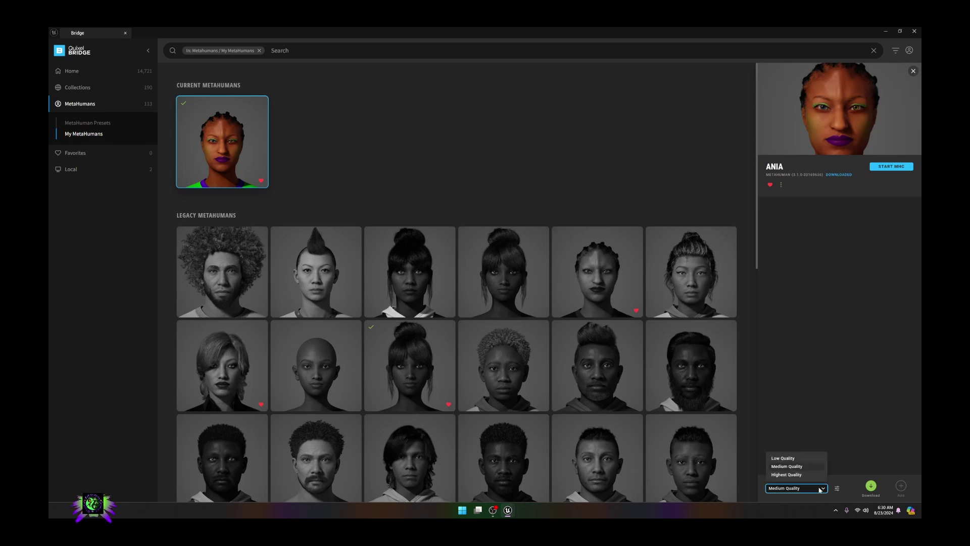
left_click(791, 475)
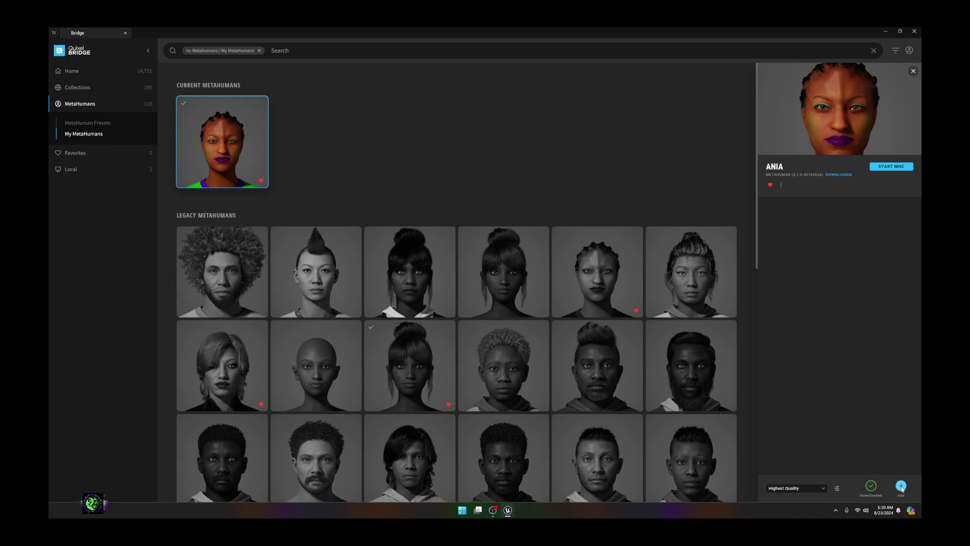
left_click(901, 486)
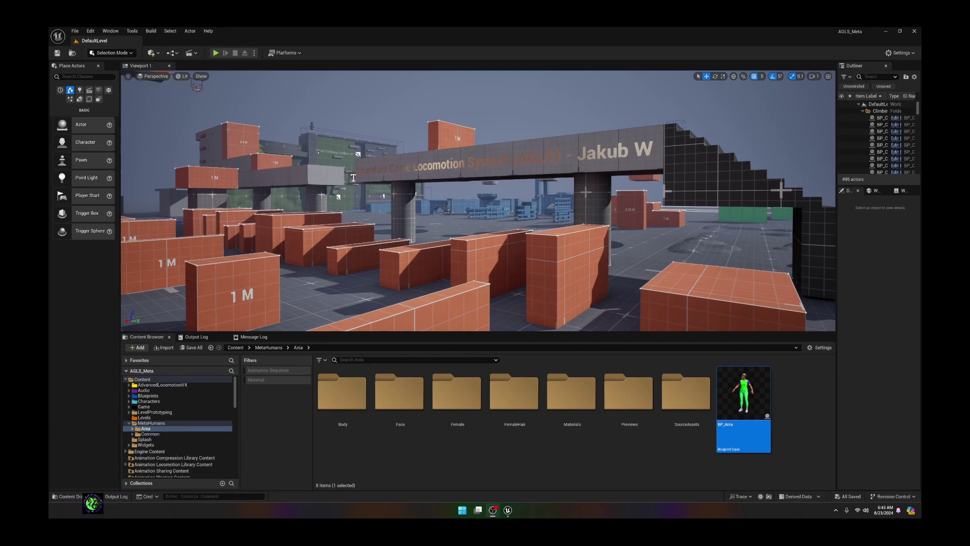
Step: Open the BP_Ania blueprint from the MetaHumans/Ania folder to inspect it
double_click(754, 404)
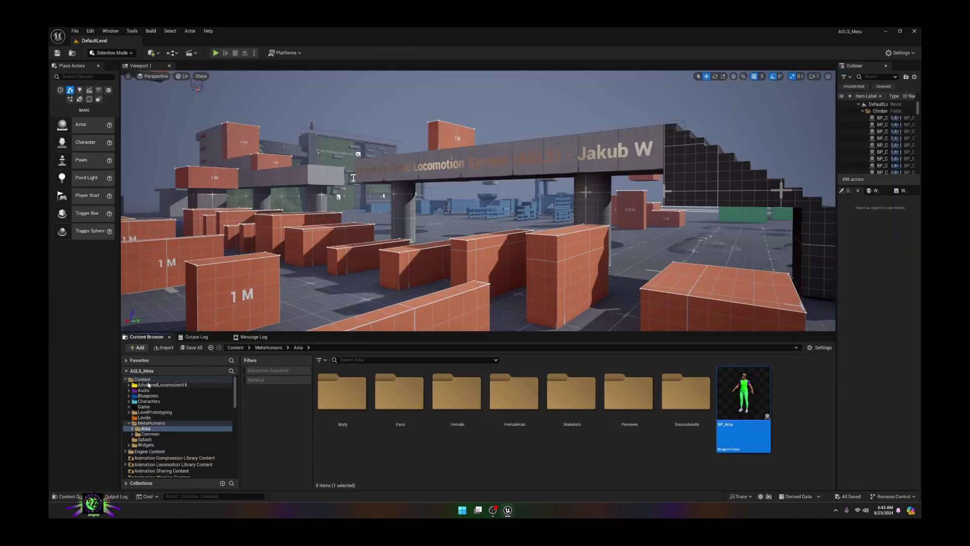
Step: Go to the AdvancedLocomotionV4 > Blueprints > CharacterLogic folder
left_click(161, 384)
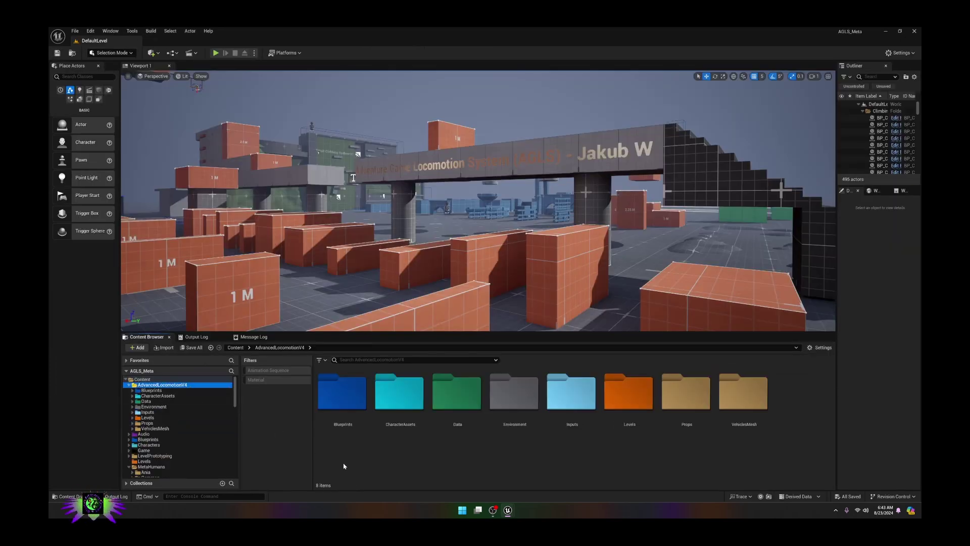
double_click(341, 399)
left_click(667, 403)
double_click(666, 403)
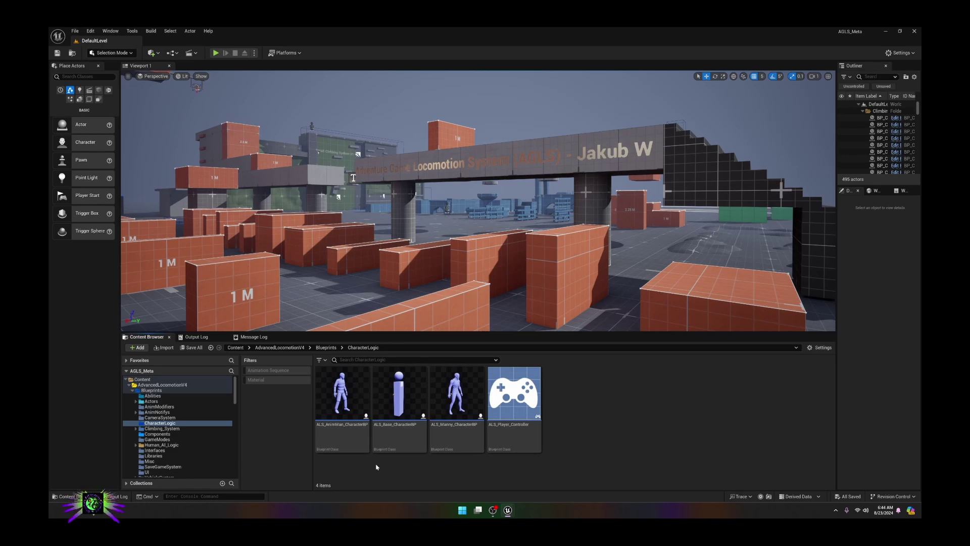
Step: Duplicate ALS_Manny_CharacterBP and rename the copy to ALS_Ania_CharacterBP
right_click(459, 402)
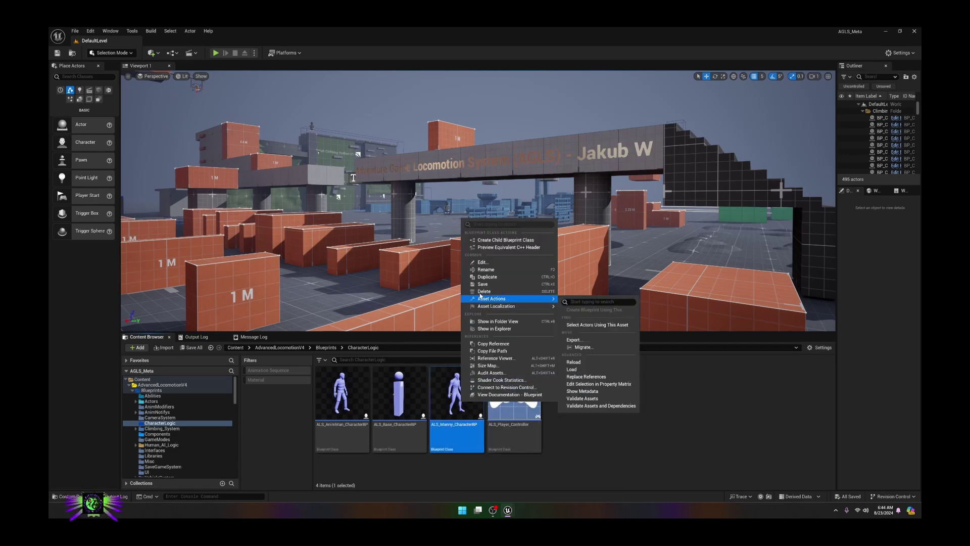
left_click(493, 278)
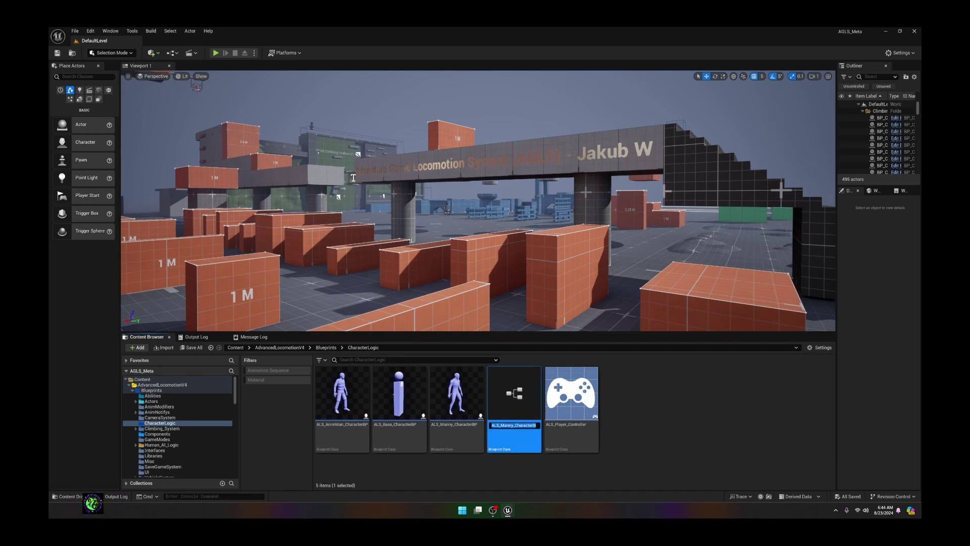
double_click(507, 425)
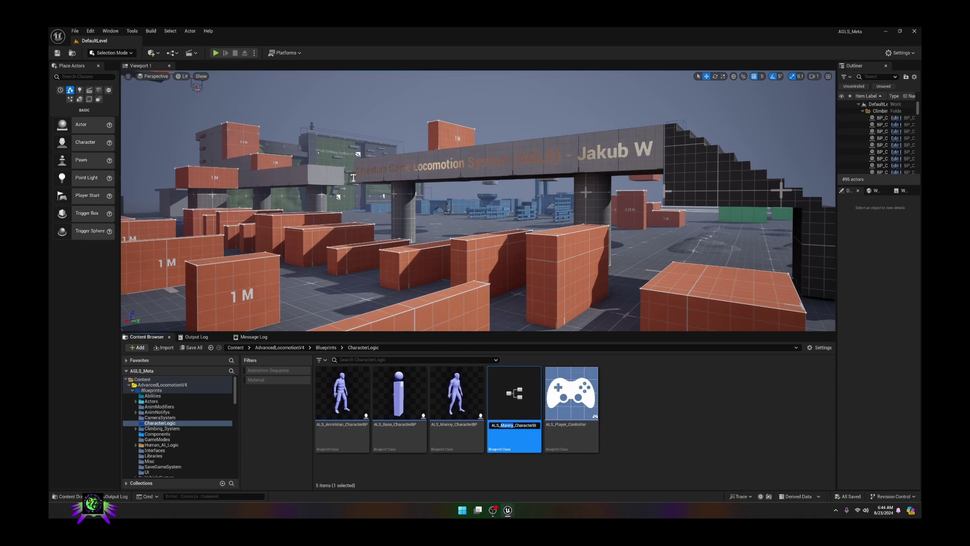
type("Ania")
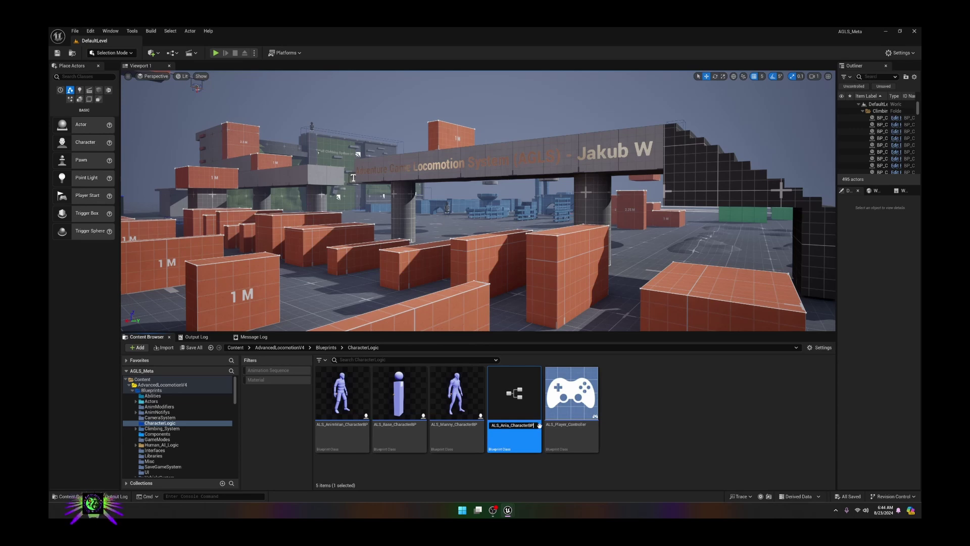
key("Return")
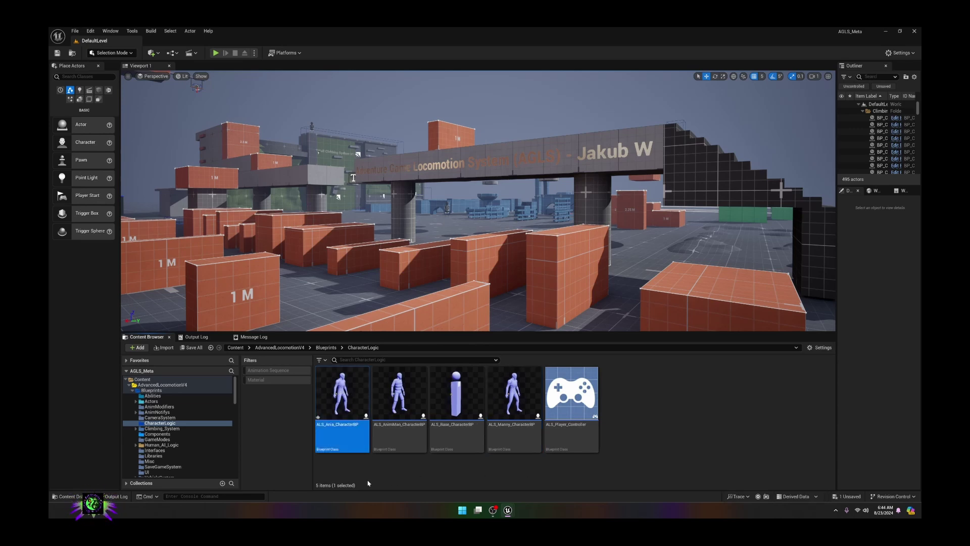
Step: Set ALS_Ania_CharacterBP's VisualSkeletalMesh to SKM_Quinn, then compile and save the blueprint
double_click(341, 404)
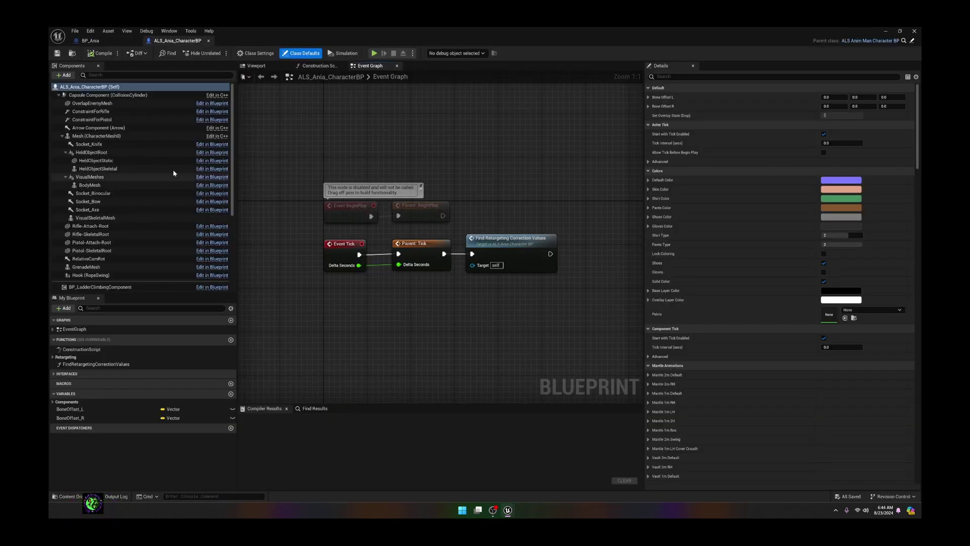
left_click(94, 218)
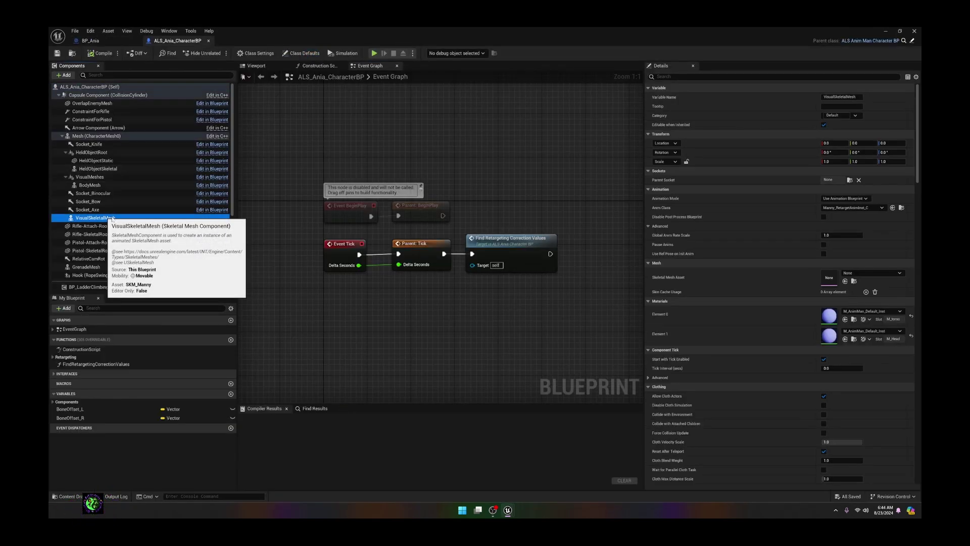
left_click(874, 272)
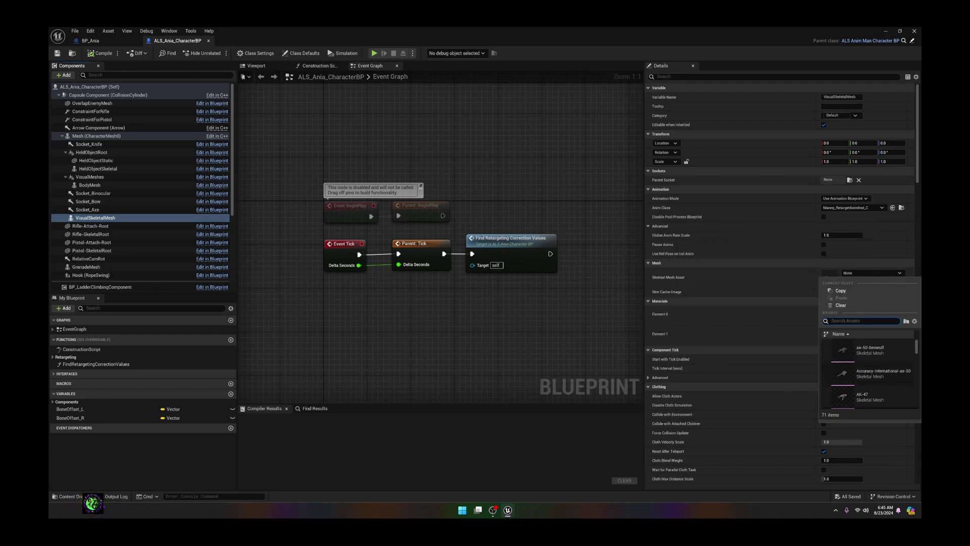
type("quinn")
left_click(869, 350)
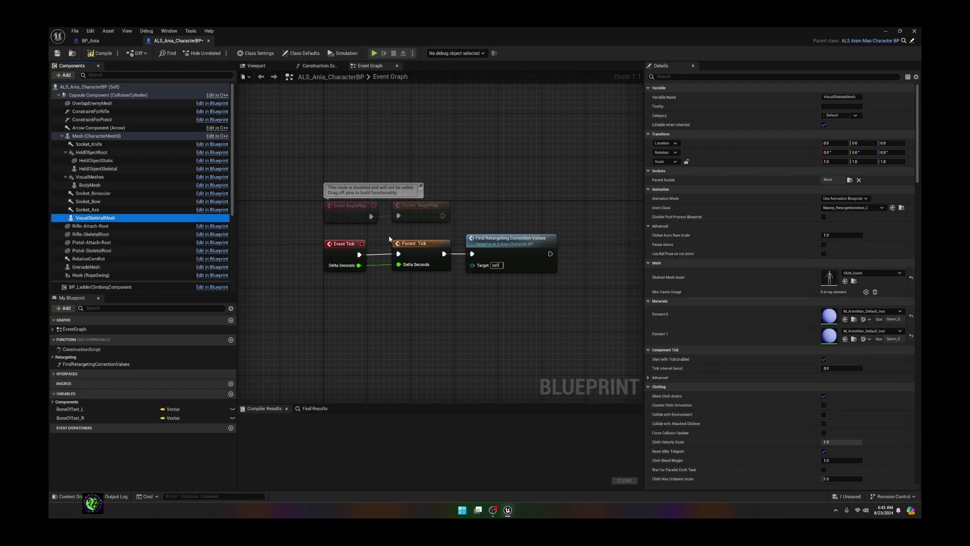
left_click(256, 66)
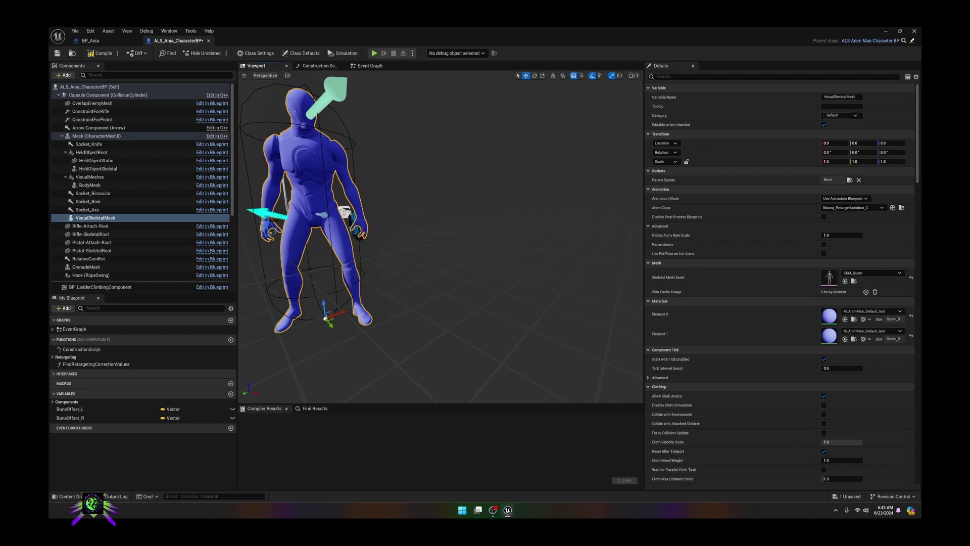
left_click(92, 53)
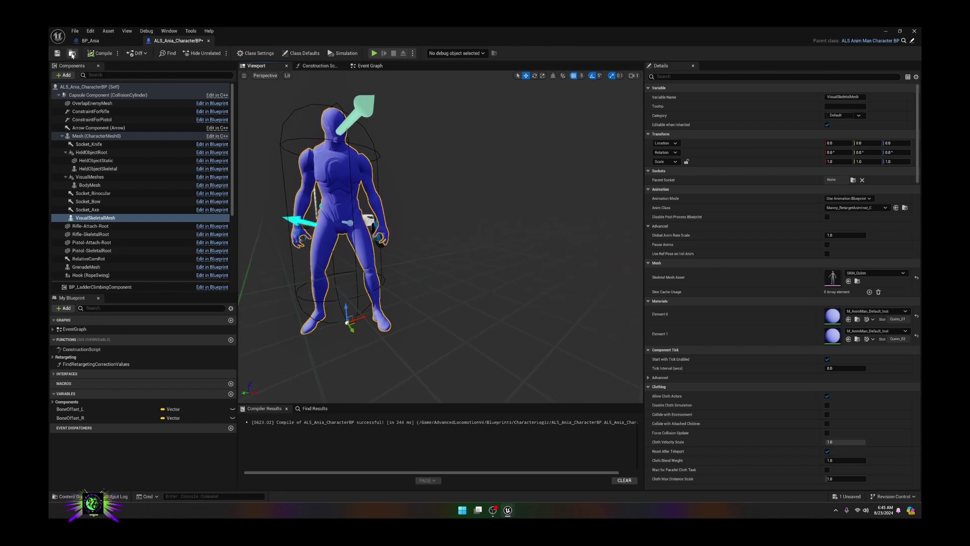
left_click(58, 53)
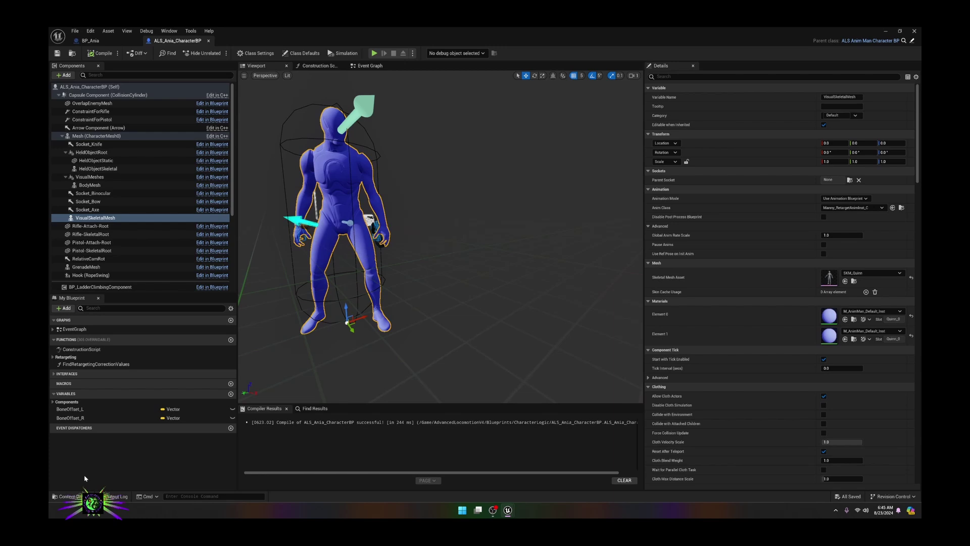
Step: Close and reopen ALS_Ania_CharacterBP from the CharacterLogic folder, showing its Viewport
left_click(65, 496)
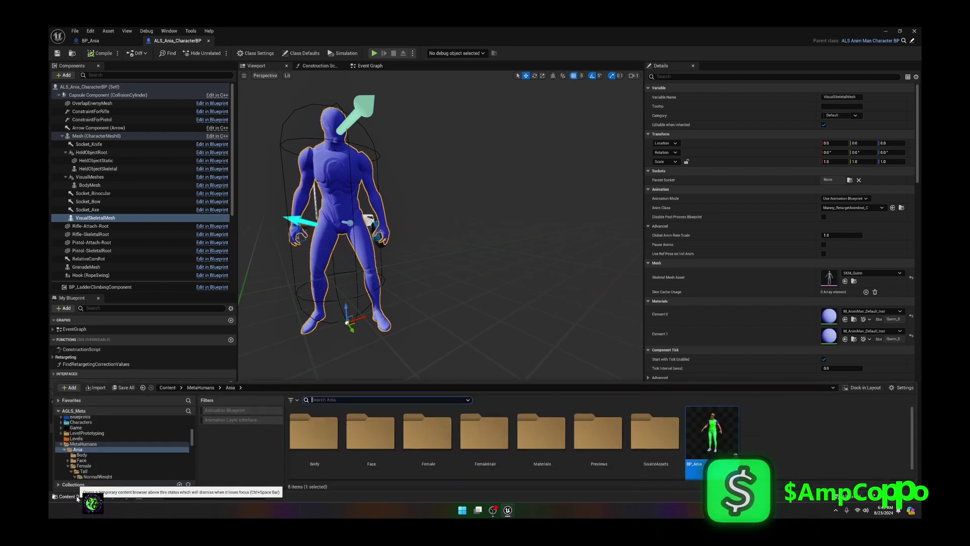
scroll(77, 442, "up", 8)
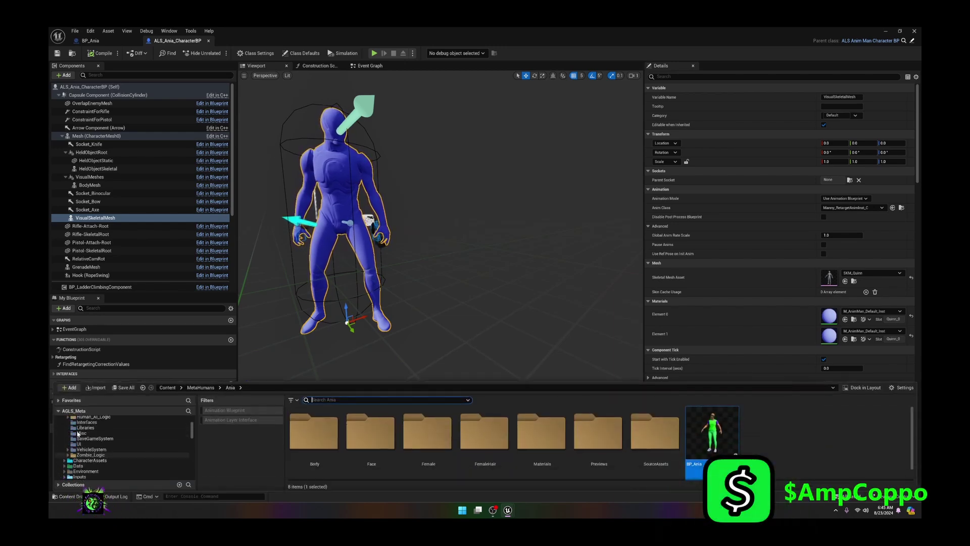
left_click(83, 438)
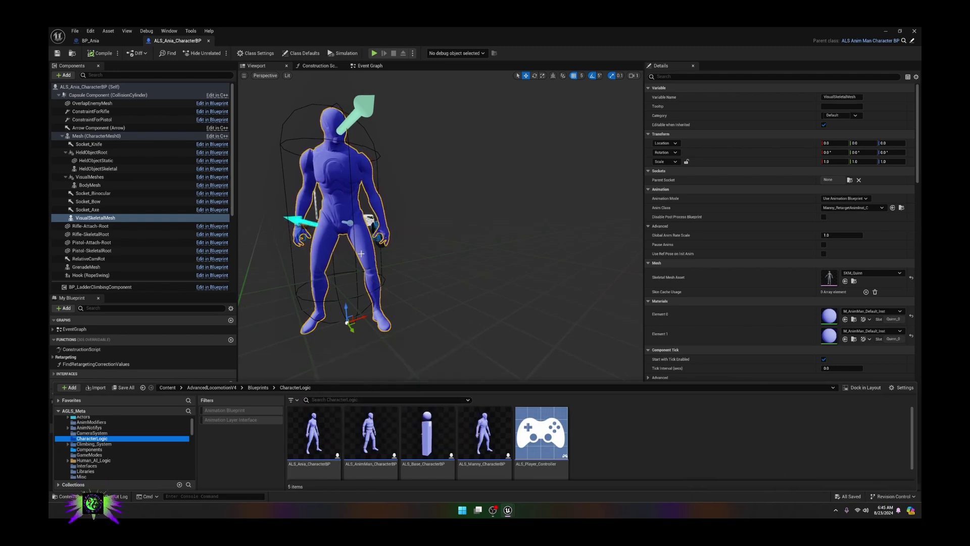
left_click(209, 42)
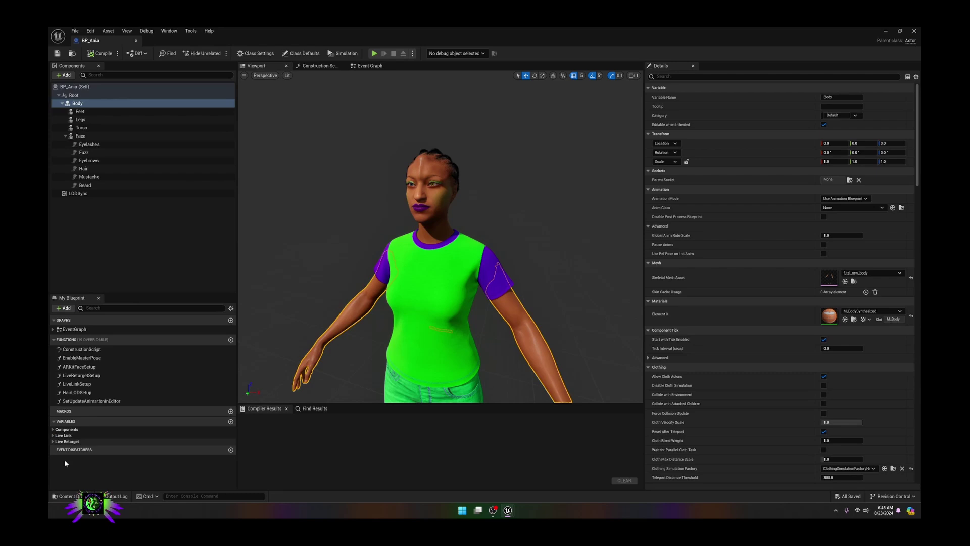
left_click(65, 496)
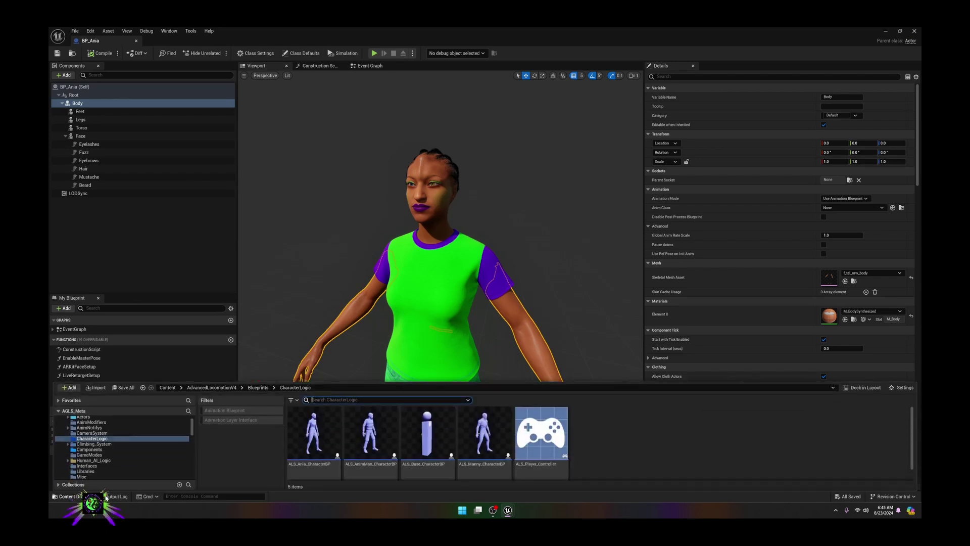
double_click(311, 444)
left_click(256, 66)
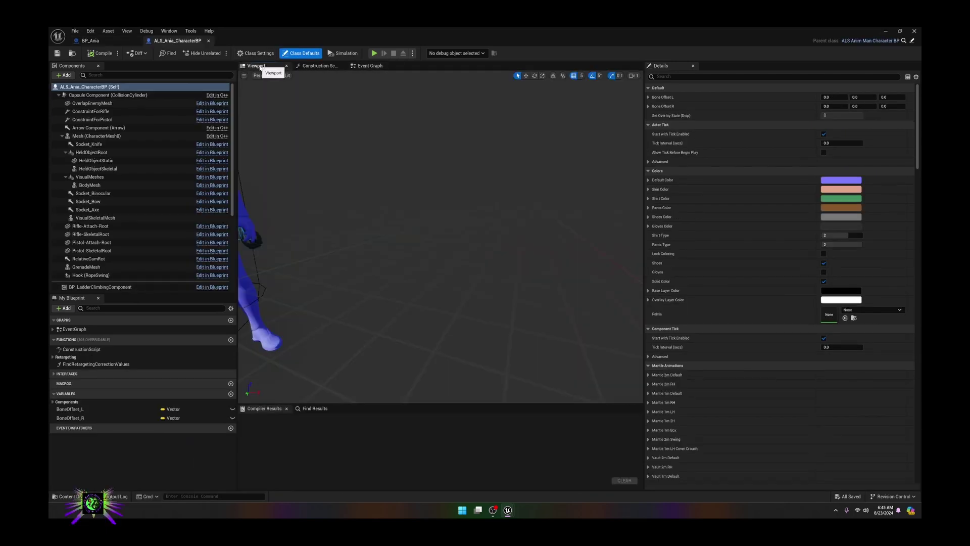
Step: Orbit the Viewport so the blue mannequin faces the camera from the front
left_click_drag(384, 237, 448, 248)
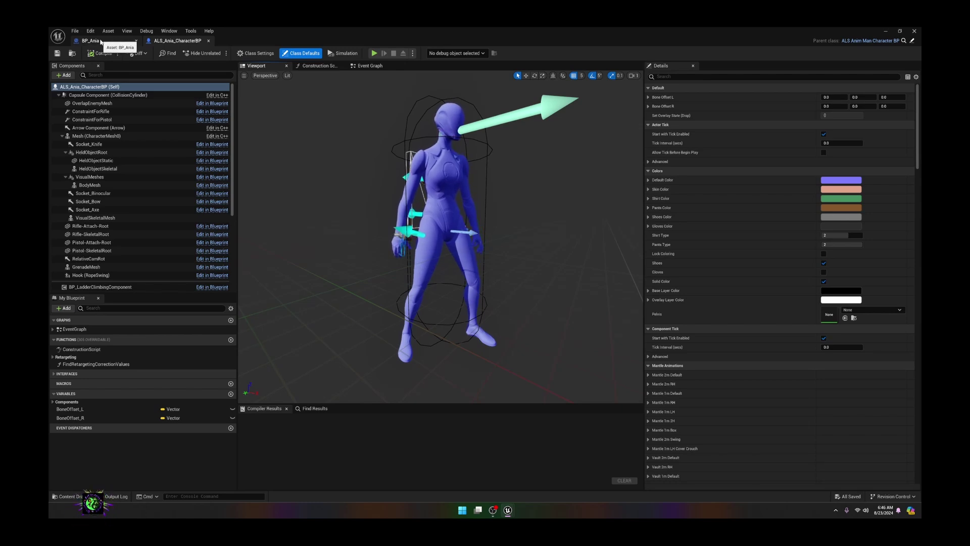
Step: Assign f_tal_nrw_body to VisualSkeletalMesh and reset Element 0 to M_BodySynthesized
left_click(73, 497)
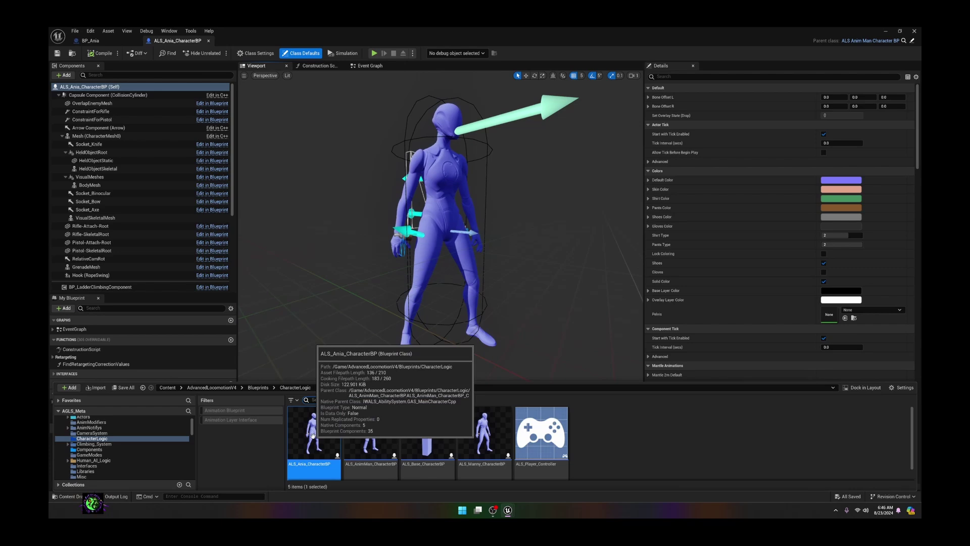
left_click(89, 40)
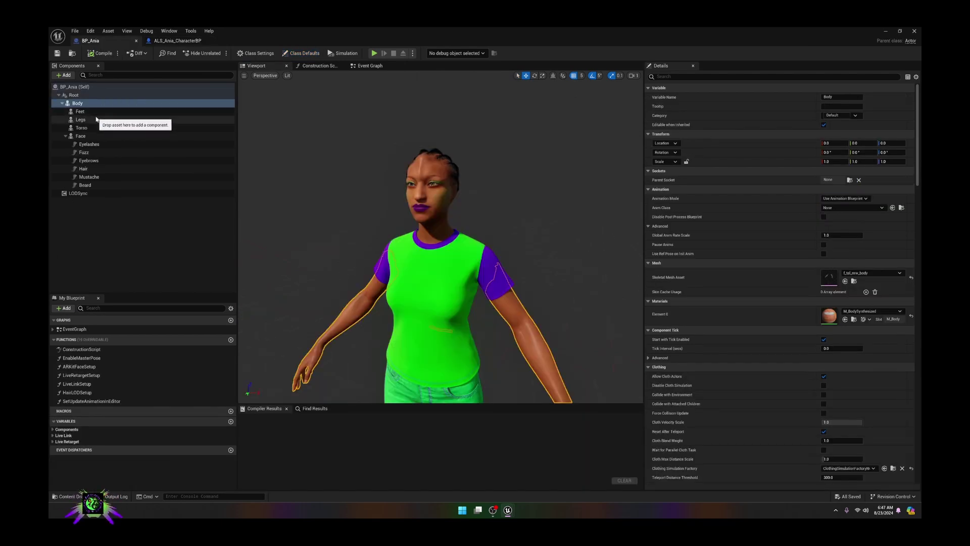
left_click(853, 281)
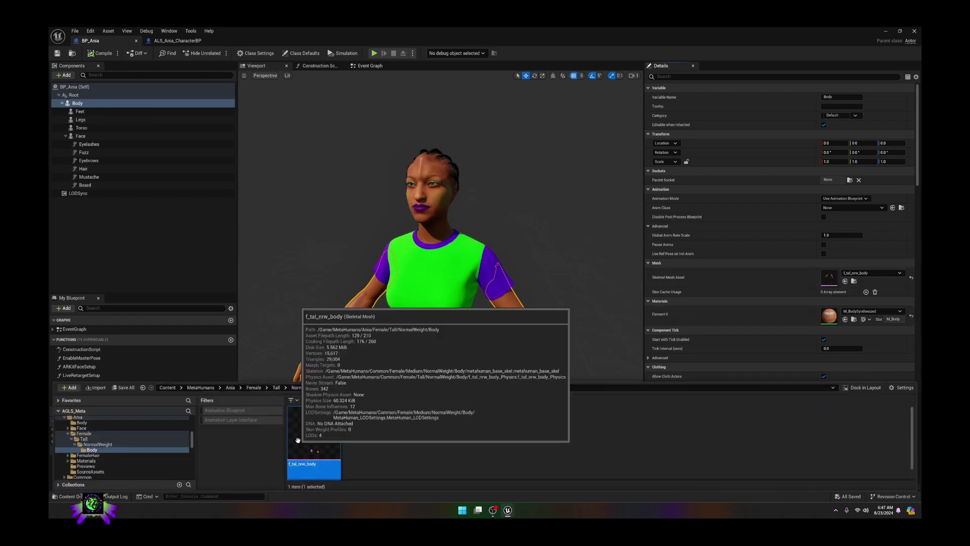
left_click(172, 43)
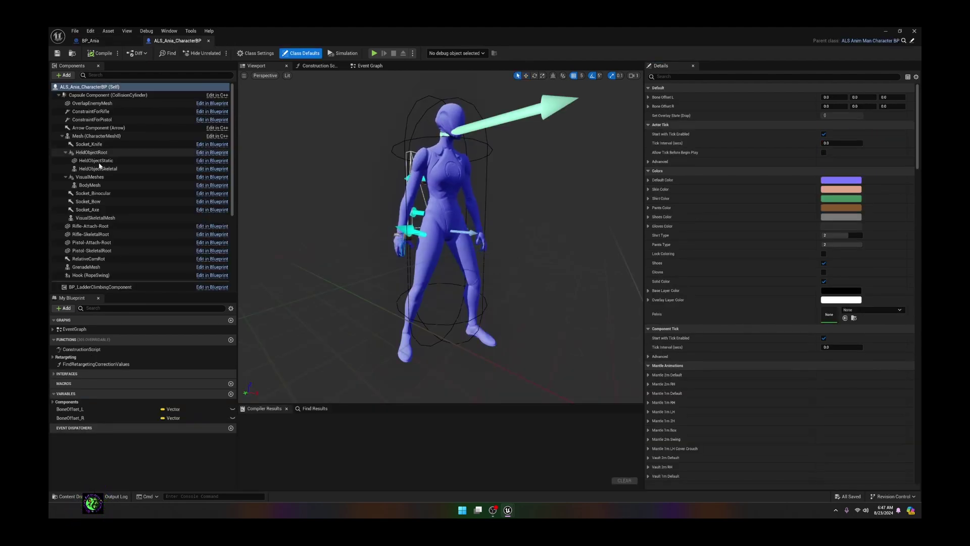
left_click(97, 217)
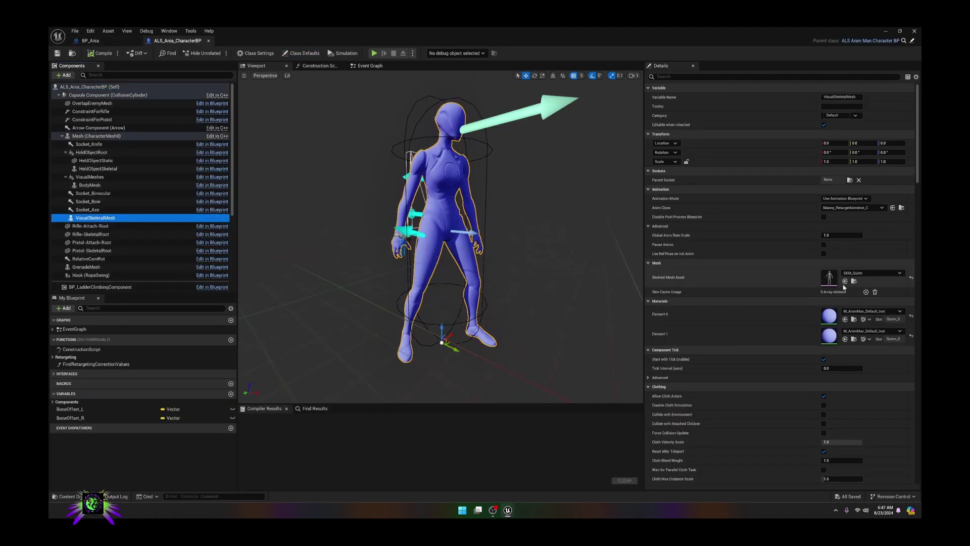
left_click(845, 281)
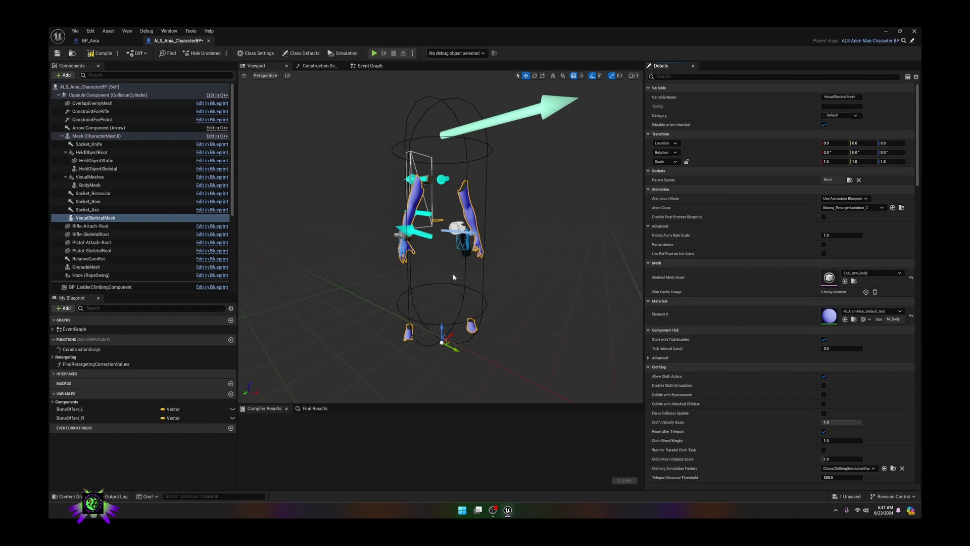
left_click(911, 317)
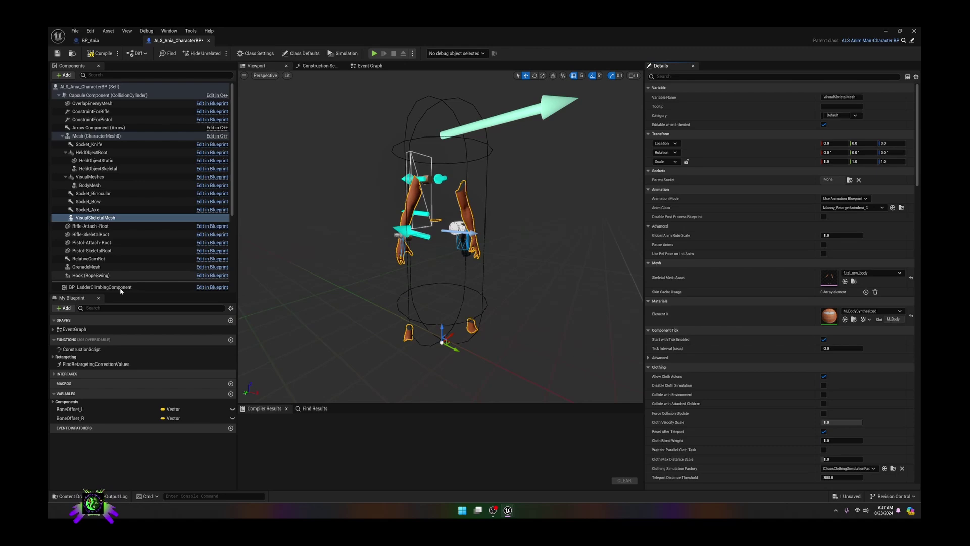
Step: Check the Mesh and BodyMesh components, compile ALS_Ania_CharacterBP, and return to BP_Ania
left_click(90, 221)
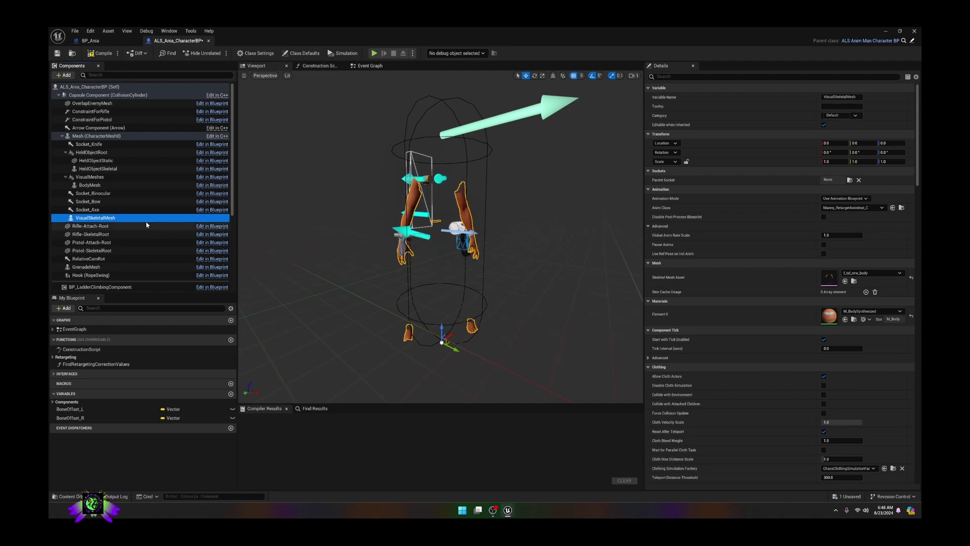
left_click(94, 136)
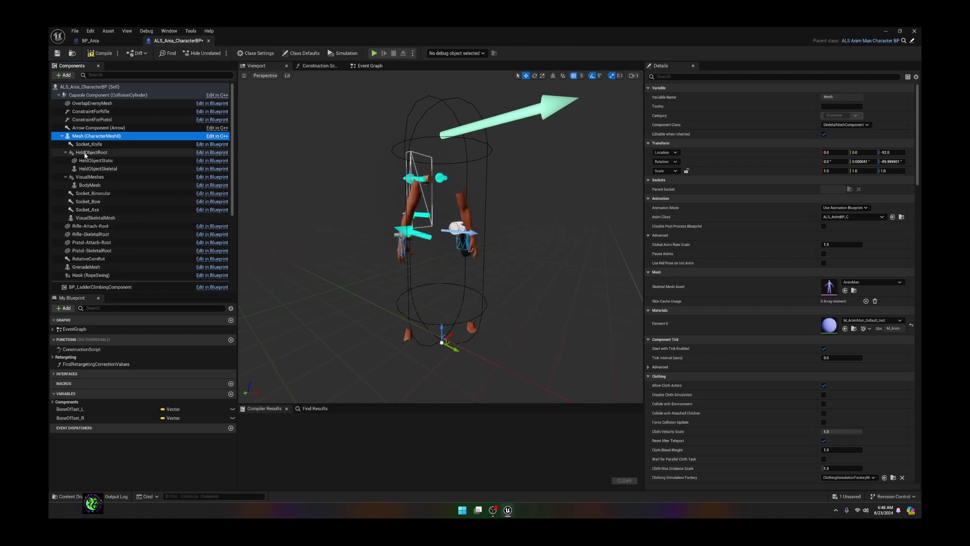
left_click(89, 185)
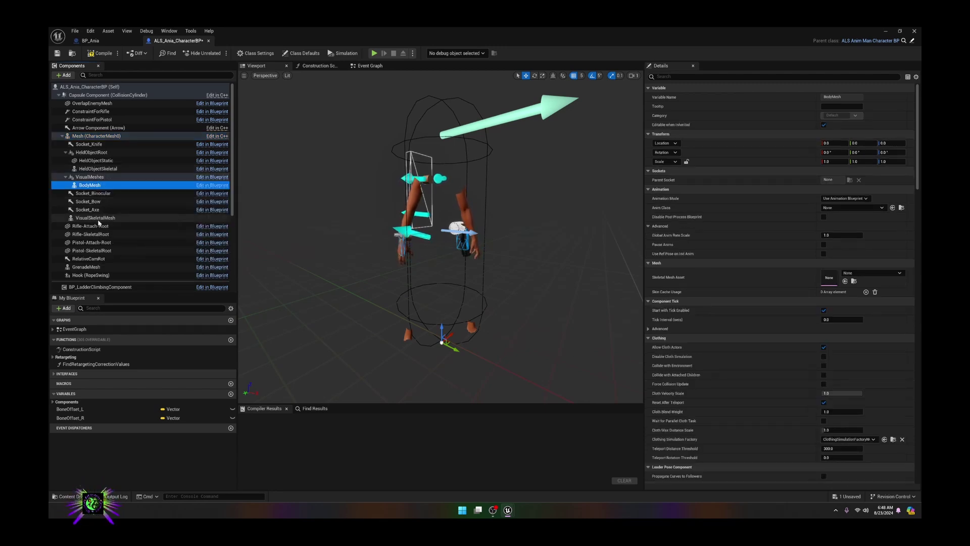
left_click(93, 55)
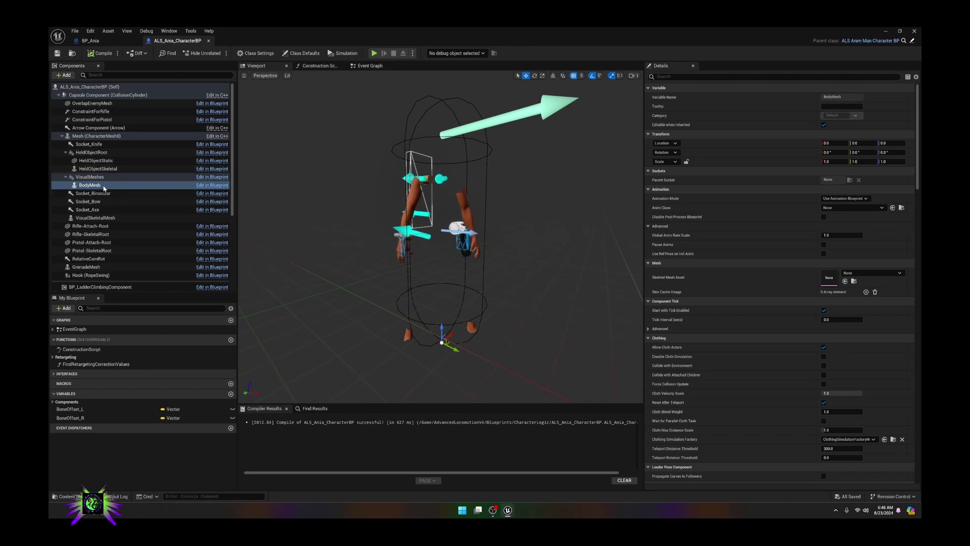
left_click(97, 218)
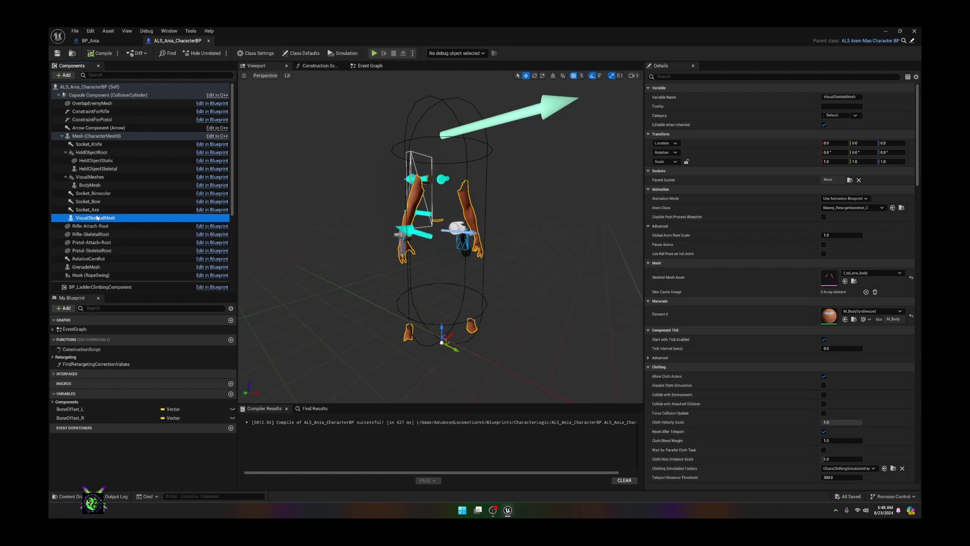
key("ctrl+Tab")
Step: Copy the Feet-through-Beard components from BP_Ania and paste them onto ALS_Ania_CharacterBP's VisualSkeletalMesh
left_click(91, 112)
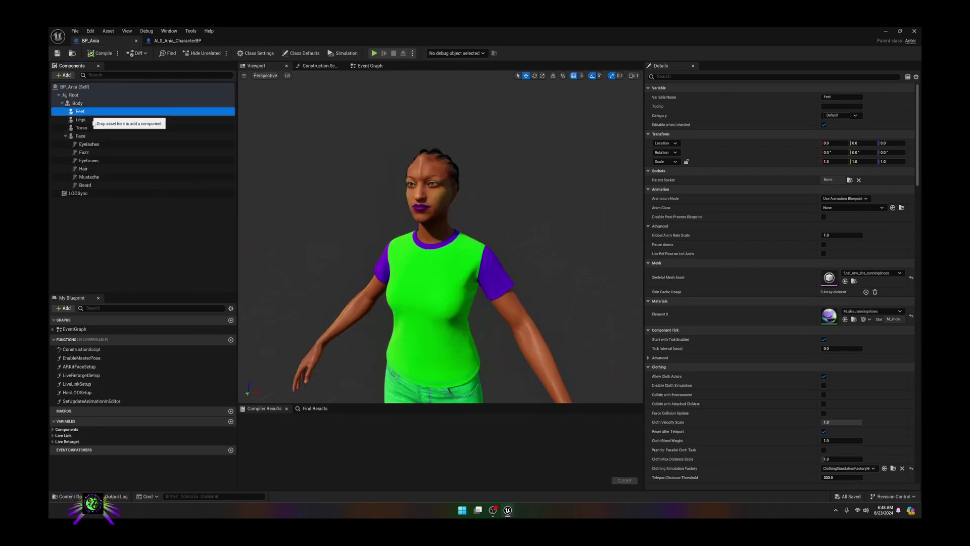
left_click(93, 184, "shift")
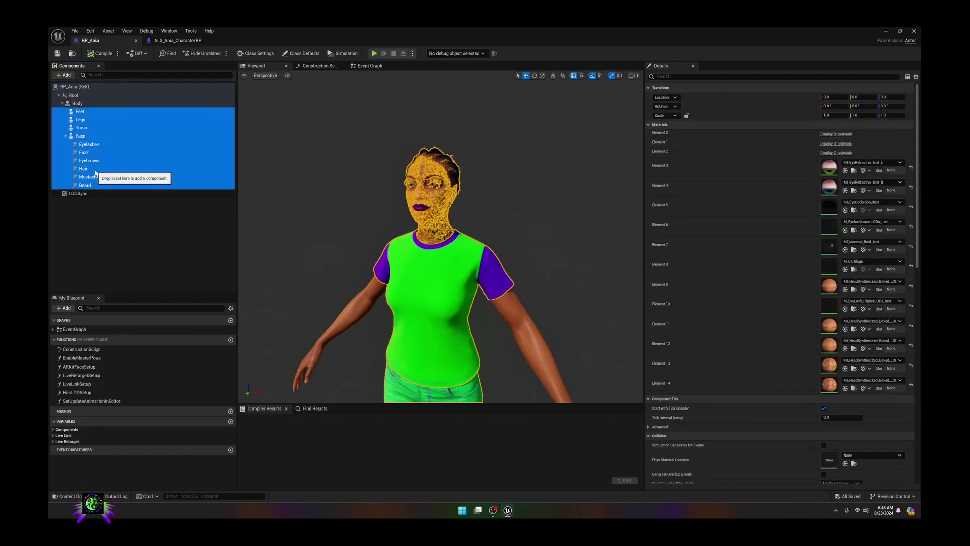
right_click(84, 112)
mouse_move(99, 124)
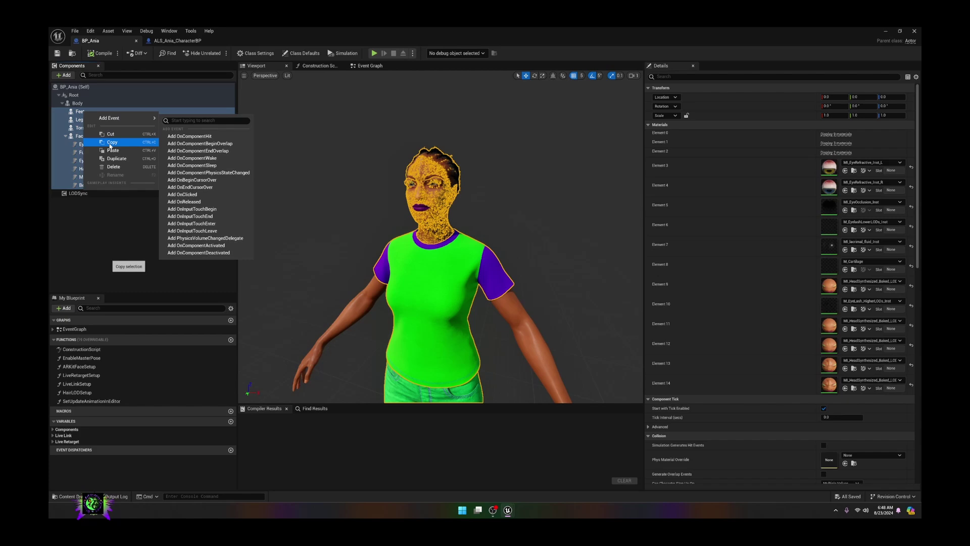
key("ctrl+Tab")
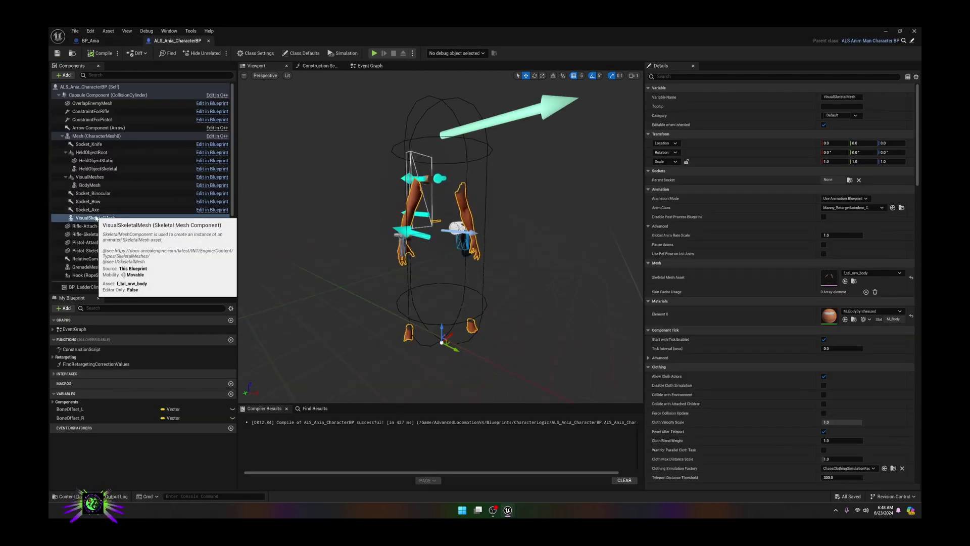
right_click(96, 218)
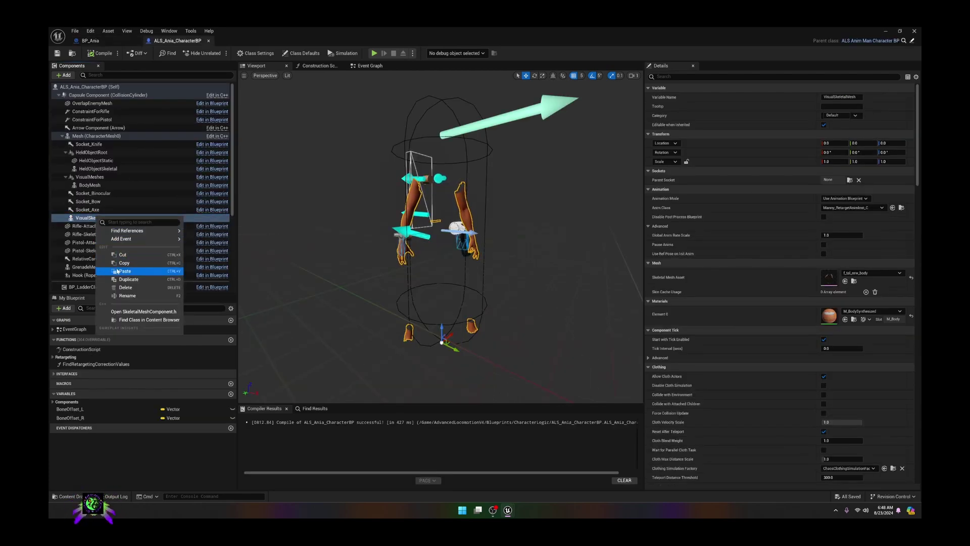
left_click(134, 273)
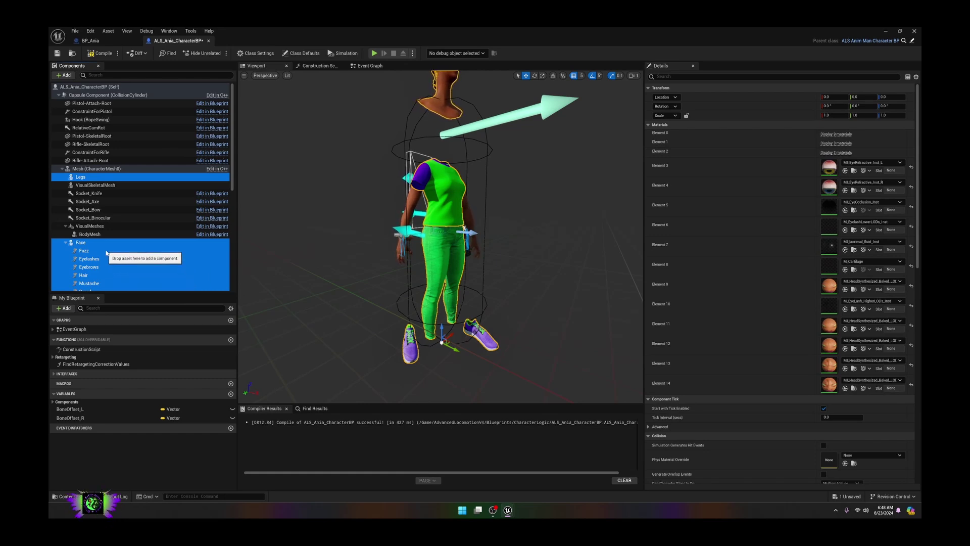
scroll(101, 255, "down", 2)
scroll(96, 250, "down", 2)
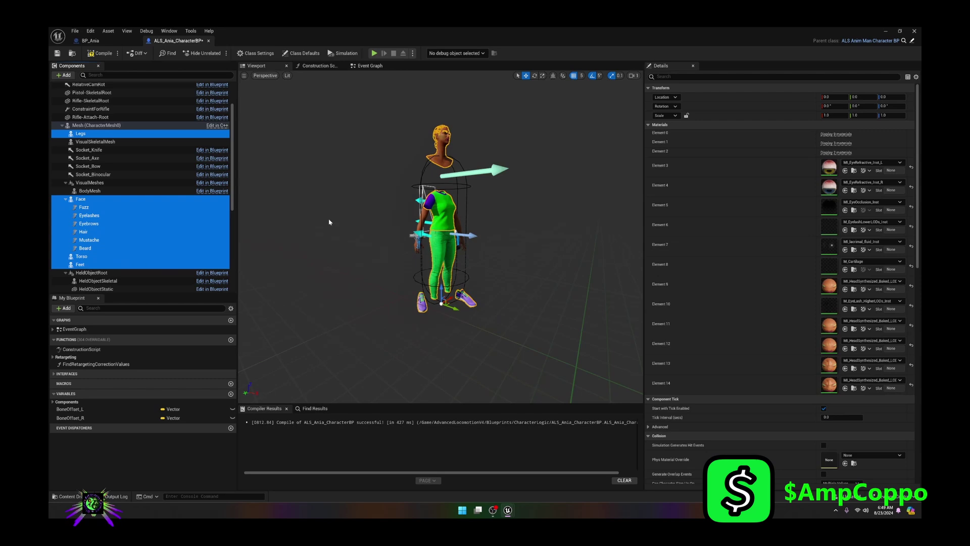
Step: Attach Legs, Feet, Torso and Face as children of VisualSkeletalMesh
scroll(329, 221, "down", 3)
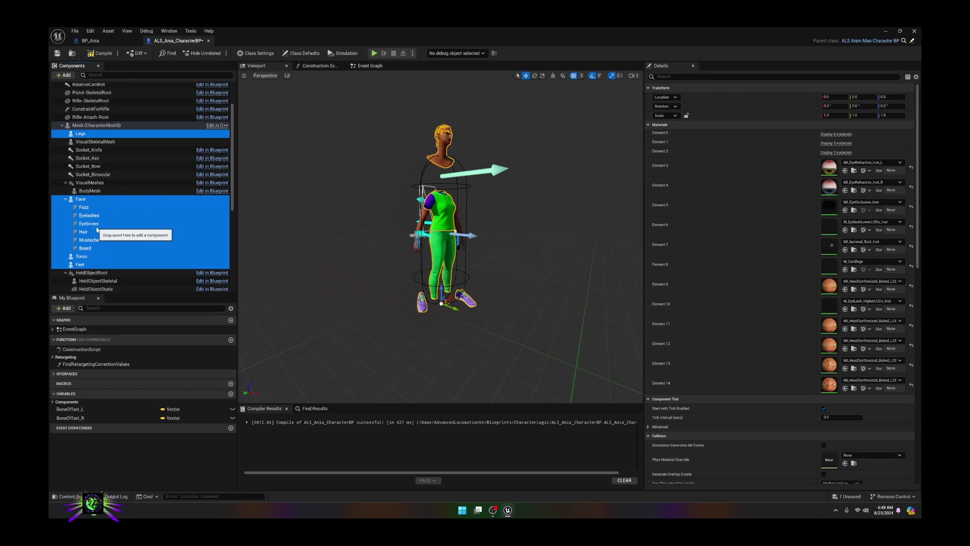
scroll(98, 229, "down", 1)
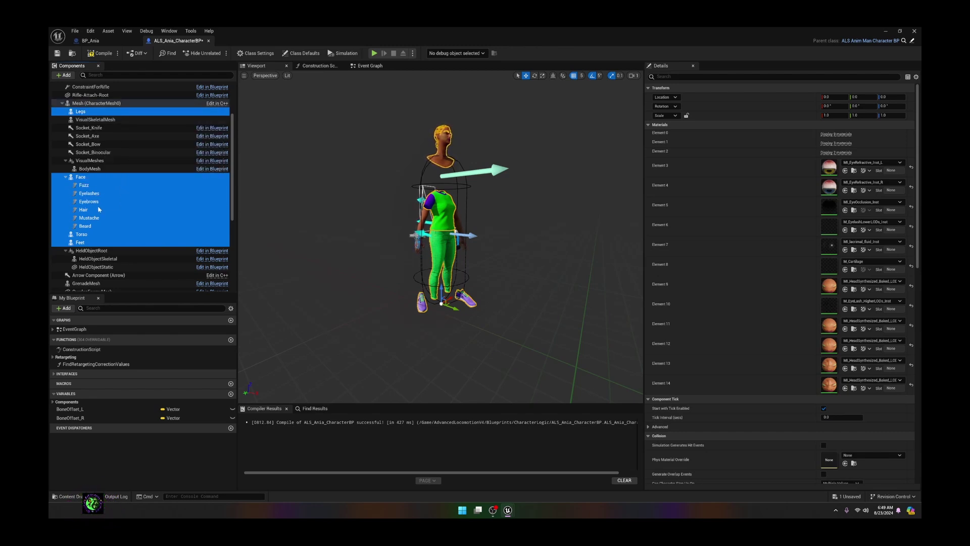
scroll(100, 213, "down", 2)
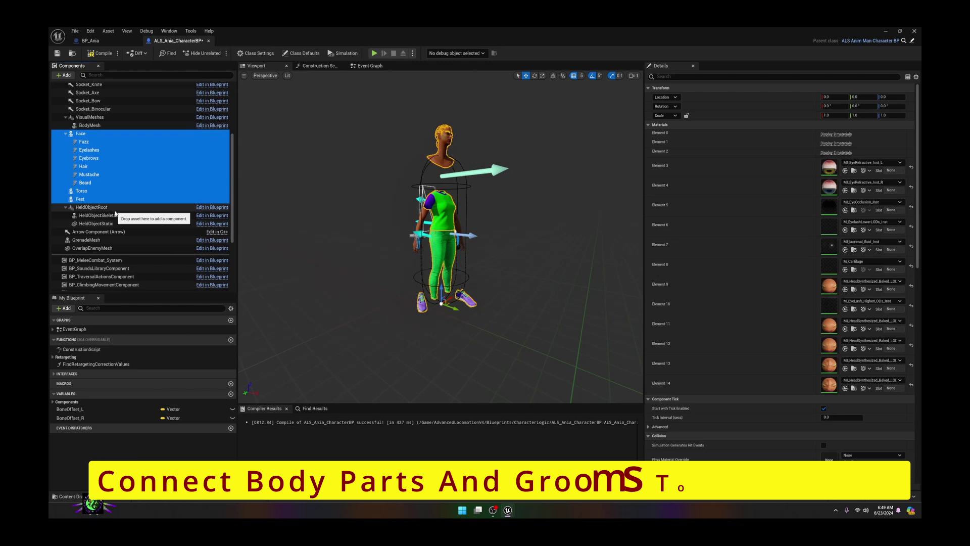
scroll(115, 213, "up", 1)
scroll(115, 212, "up", 3)
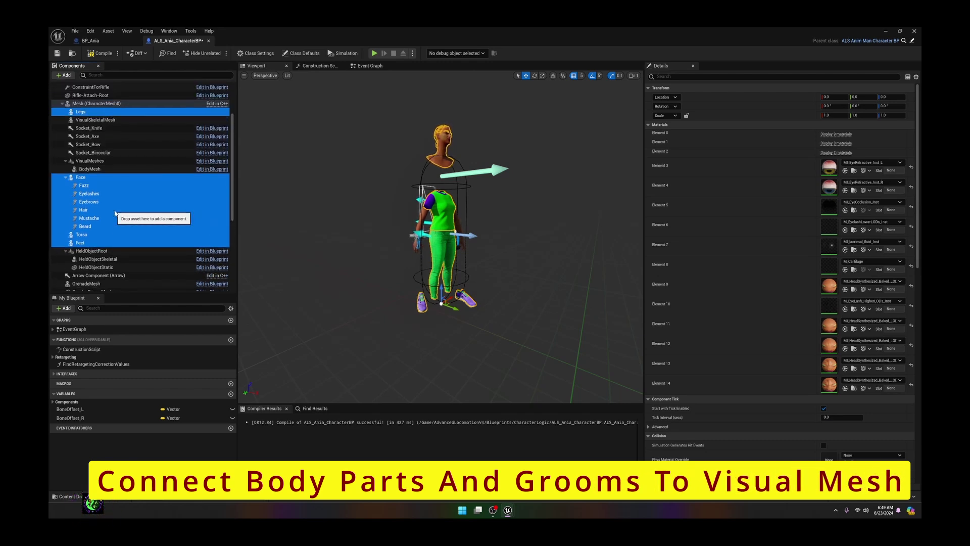
left_click_drag(93, 185, 85, 121)
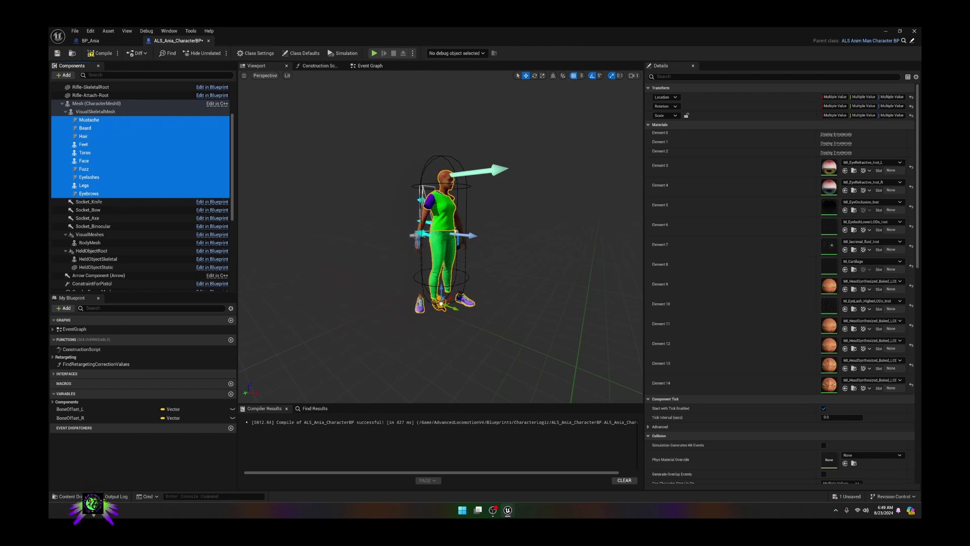
Step: Nest the six groom components, including Mustache, Beard, Hair, Fuzz and Eyebrows, under Face
left_click(94, 122)
left_click(84, 136, "shift")
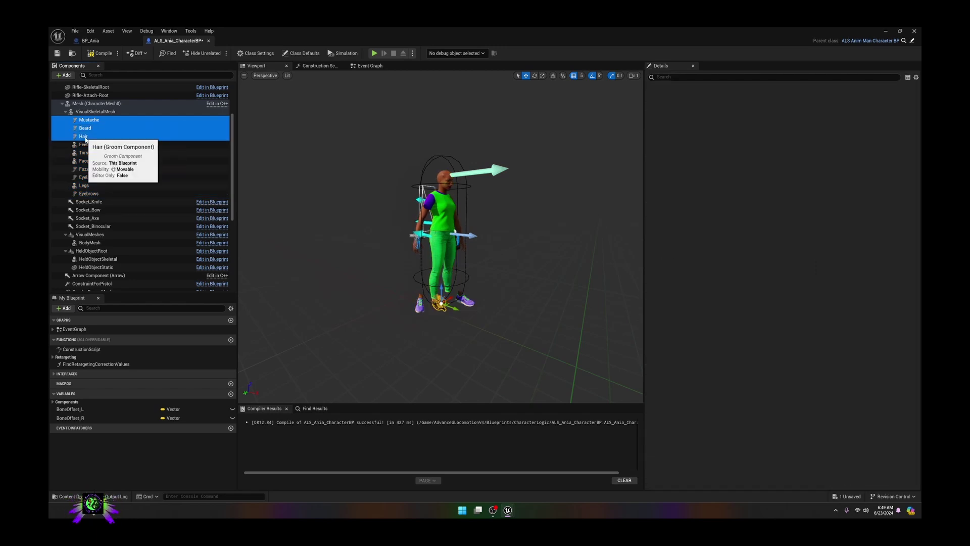
left_click(85, 169, "ctrl")
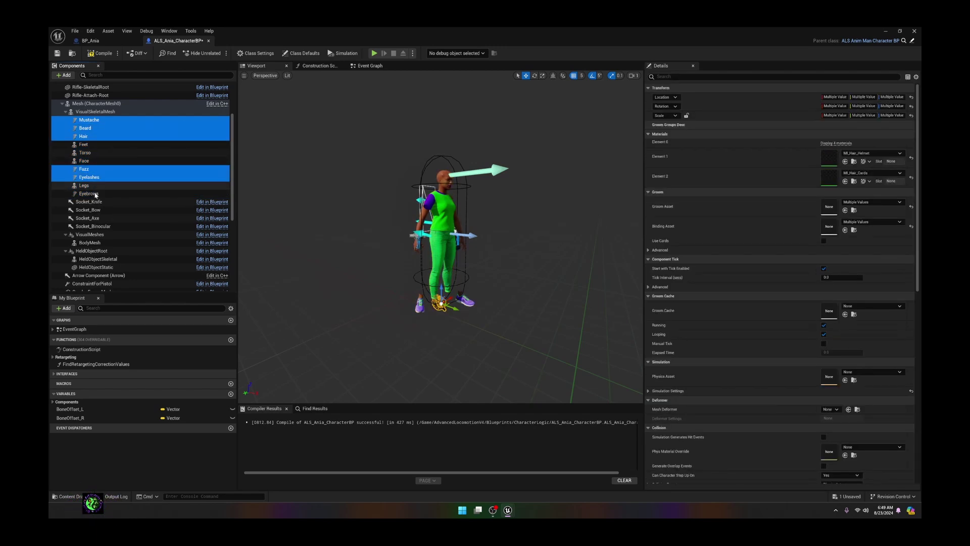
left_click(96, 194, "ctrl")
scroll(104, 162, "up", 3)
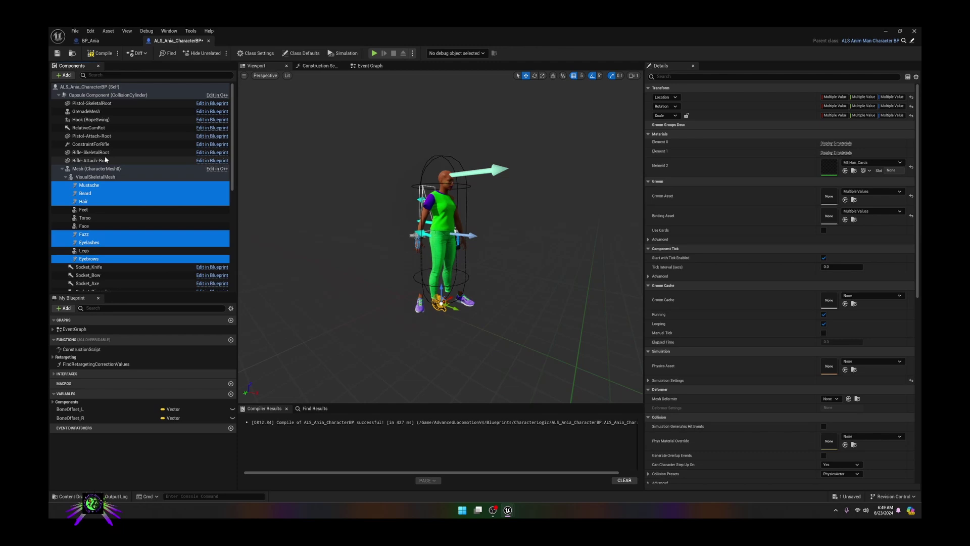
scroll(106, 159, "down", 4)
left_click_drag(104, 154, 85, 136)
right_click_drag(340, 204, 364, 205)
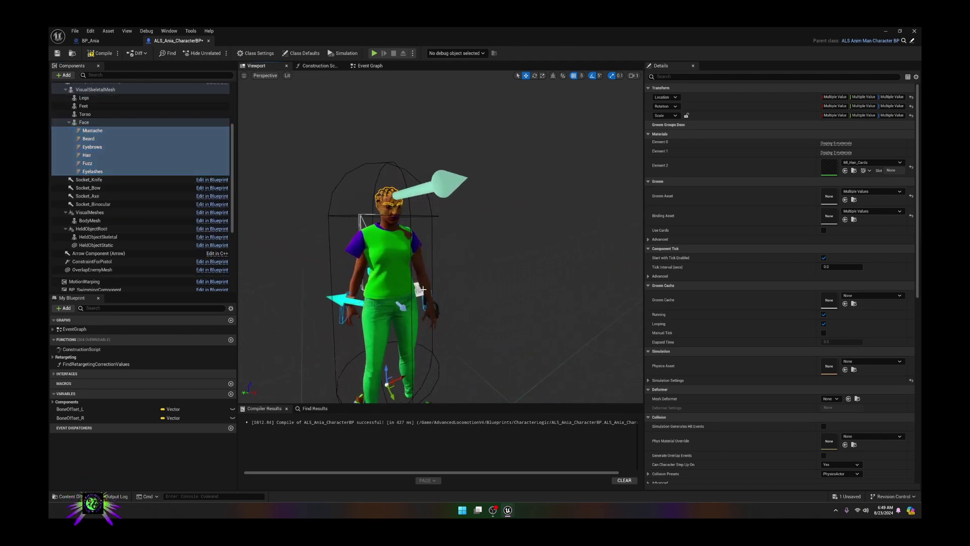
left_click(375, 325)
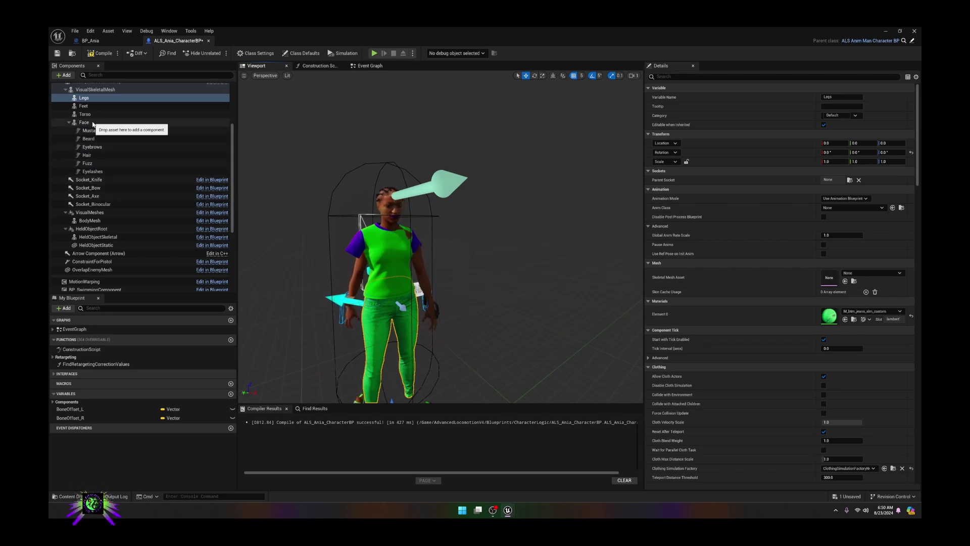
scroll(93, 124, "up", 2)
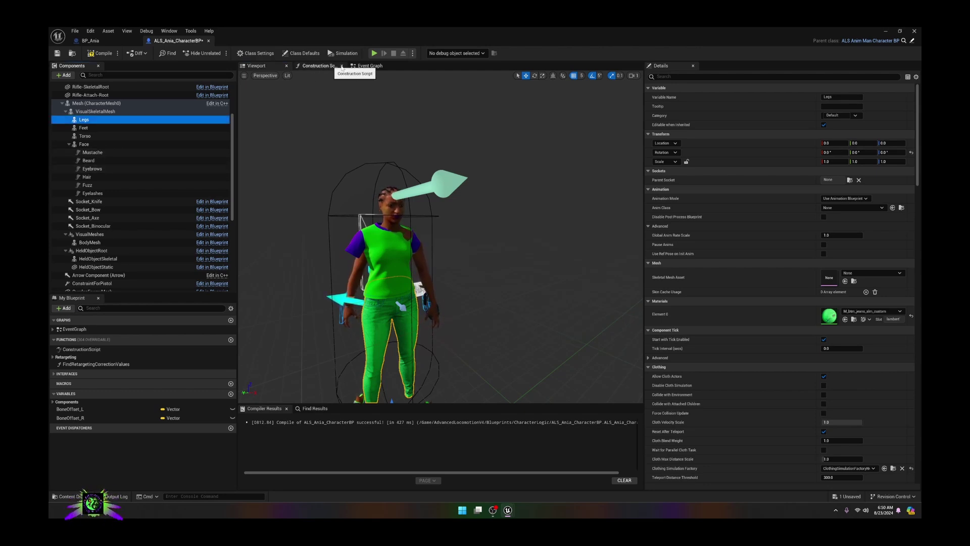
Step: Drop Legs, Feet, Torso, Face and VisualSkeletalMesh nodes into the Construction Script graph
left_click(319, 66)
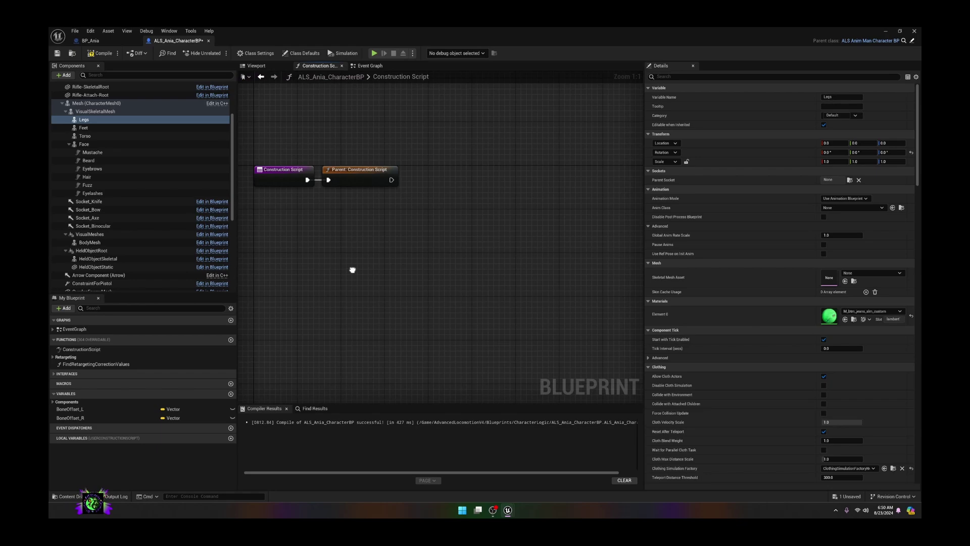
left_click(89, 120)
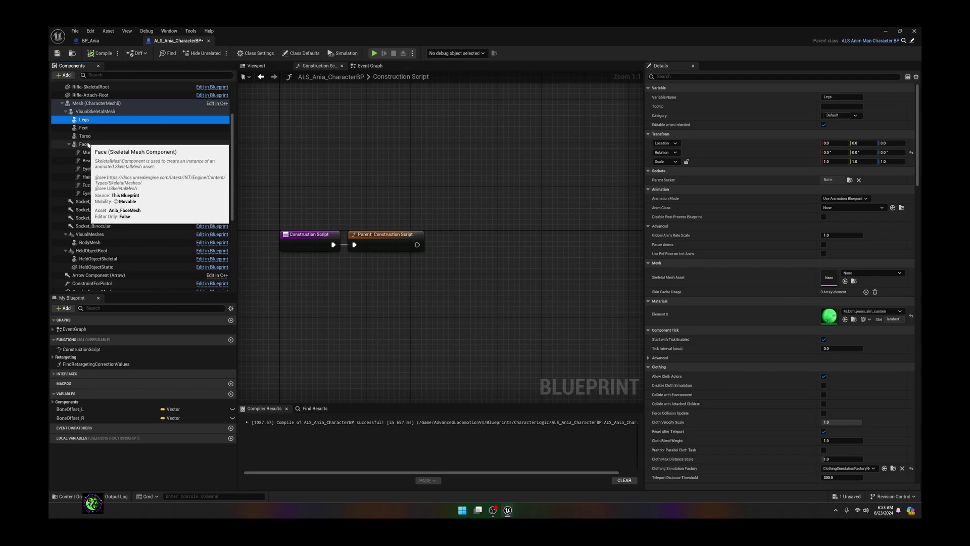
left_click(89, 144, "shift")
scroll(91, 147, "up", 1)
left_click(101, 133, "ctrl")
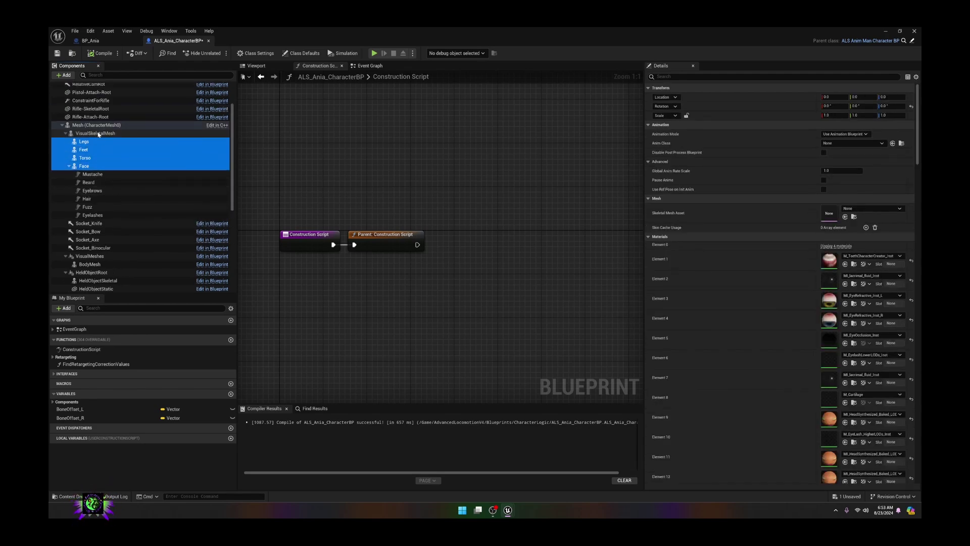
left_click_drag(101, 134, 347, 303)
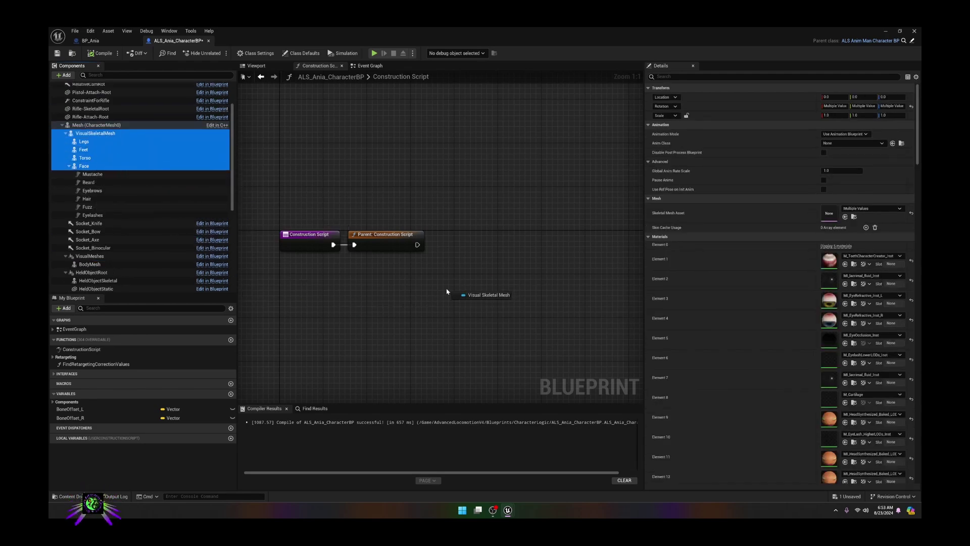
left_click_drag(446, 291, 446, 291)
right_click_drag(446, 277, 362, 254)
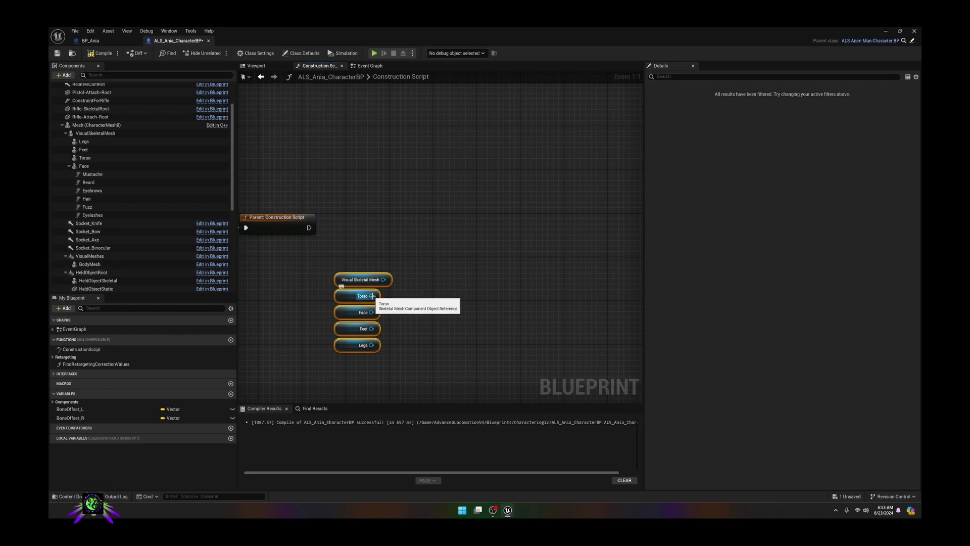
Step: Add a Set Leader Pose Component node wired to the body parts, run after Parent: Construction Script
left_click_drag(372, 296, 428, 300)
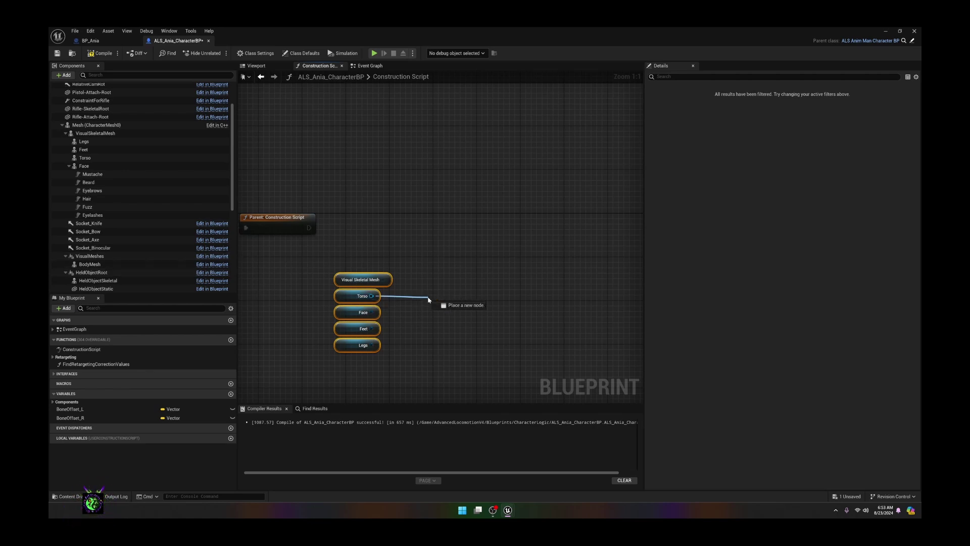
left_click_drag(428, 299, 428, 300)
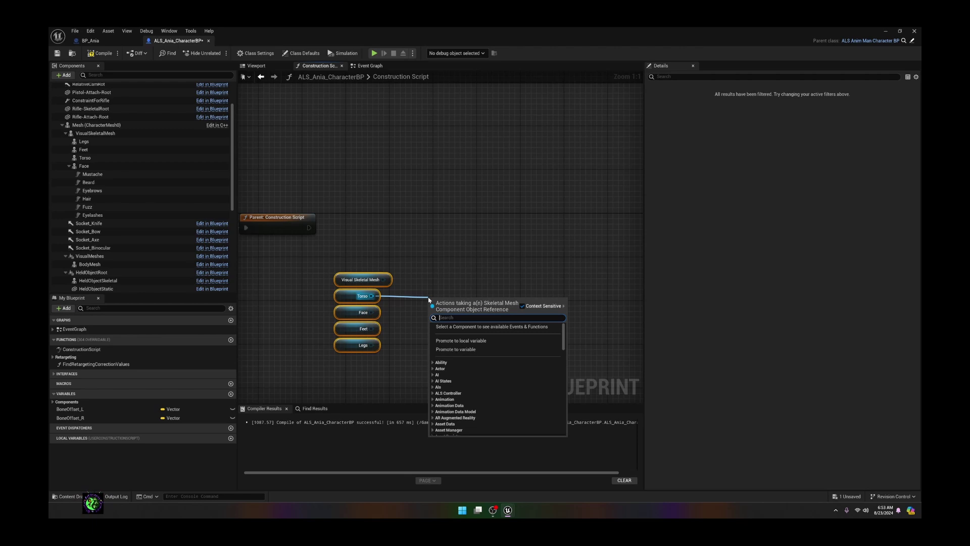
type("set leader")
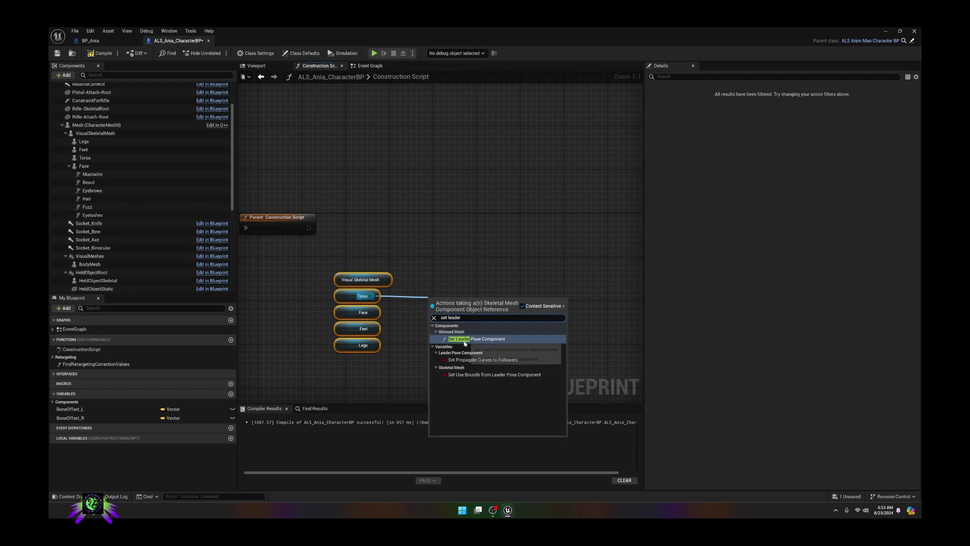
key("Return")
left_click_drag(371, 313, 437, 313)
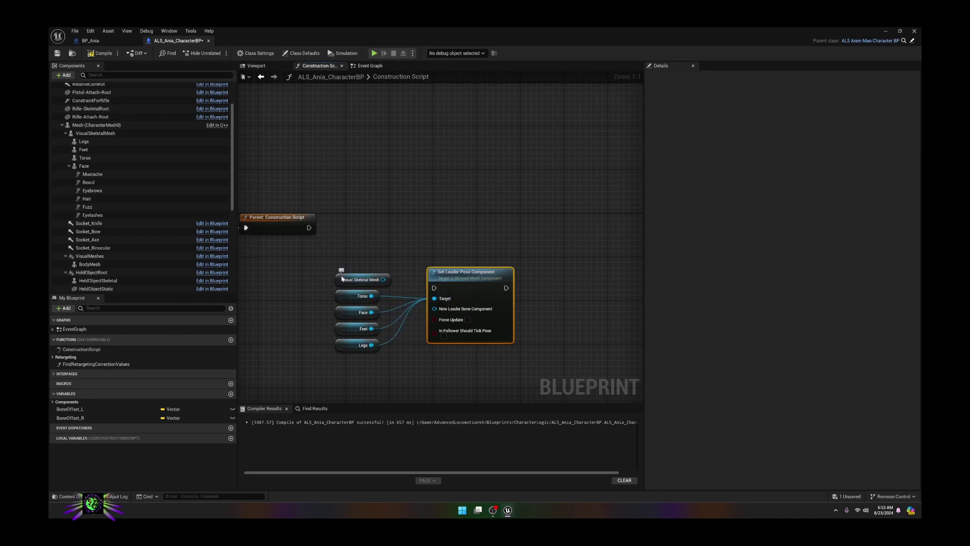
left_click_drag(342, 278, 481, 367)
left_click_drag(488, 303, 521, 248)
left_click_drag(309, 227, 490, 226)
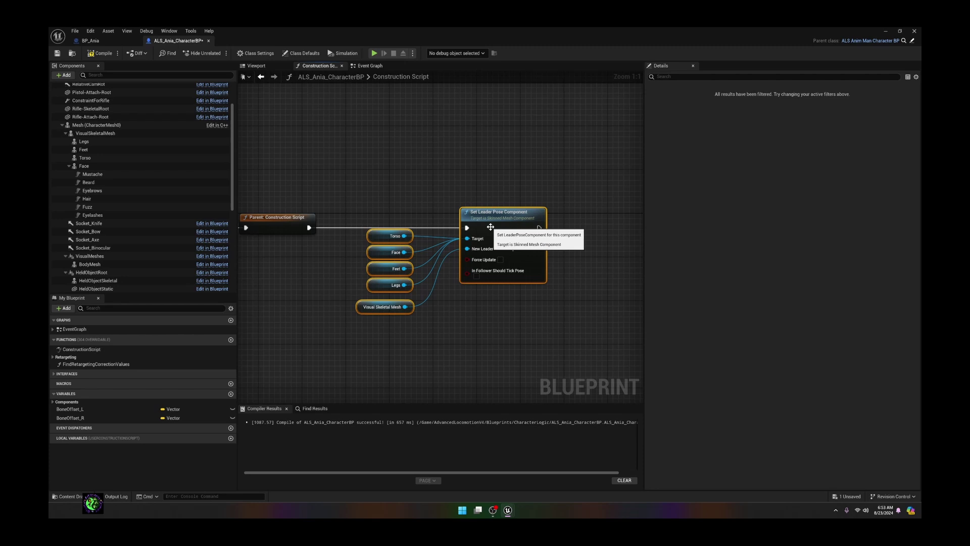
left_click(256, 66)
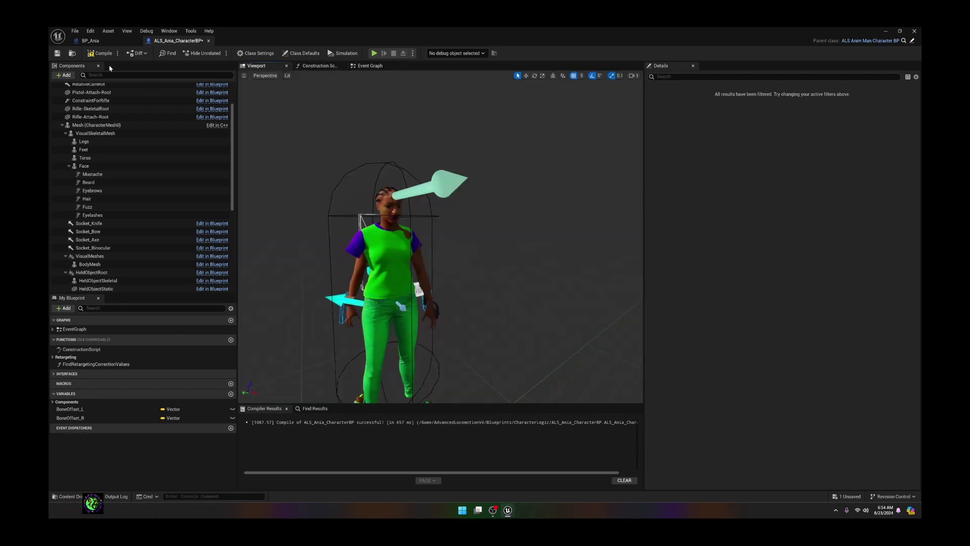
Step: Recompile ALS_Ania_CharacterBP and orbit the preview close to Ania's braided head
left_click(101, 53)
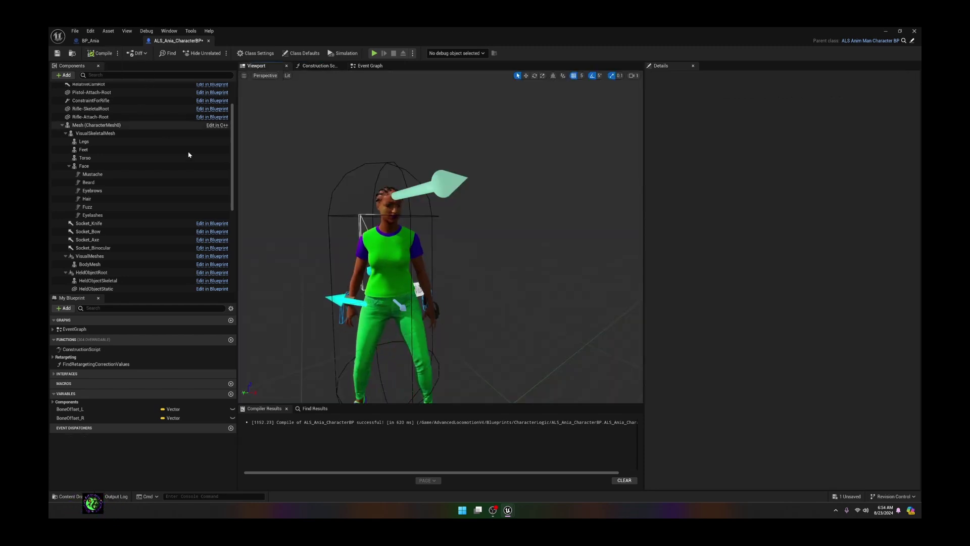
right_click_drag(439, 237, 353, 330)
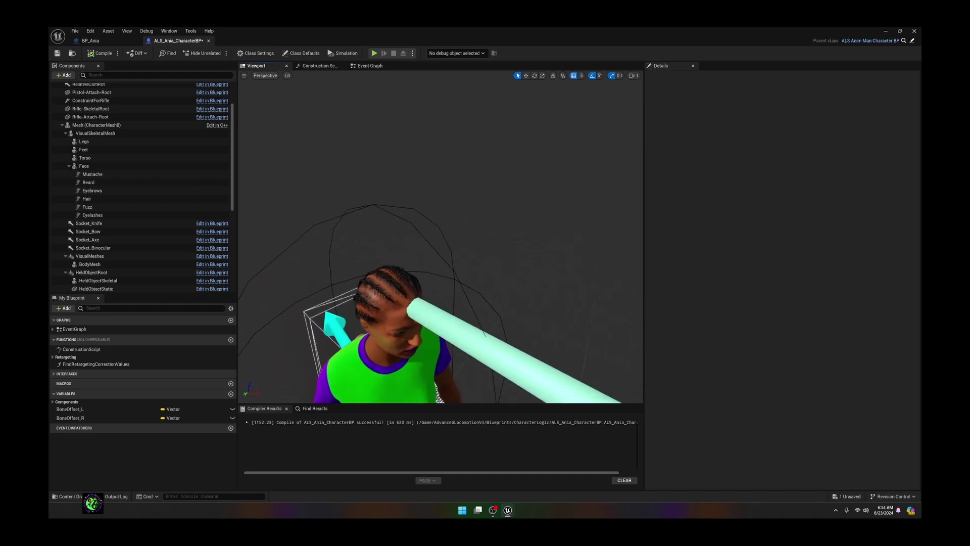
scroll(156, 232, "down", 10)
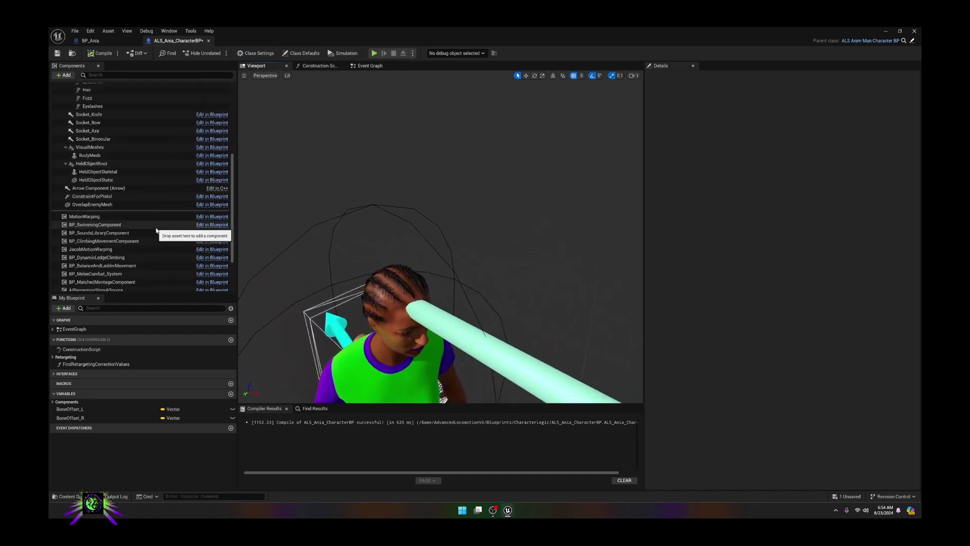
Step: Copy the LODSync component from the BP_Ania blueprint
left_click(91, 40)
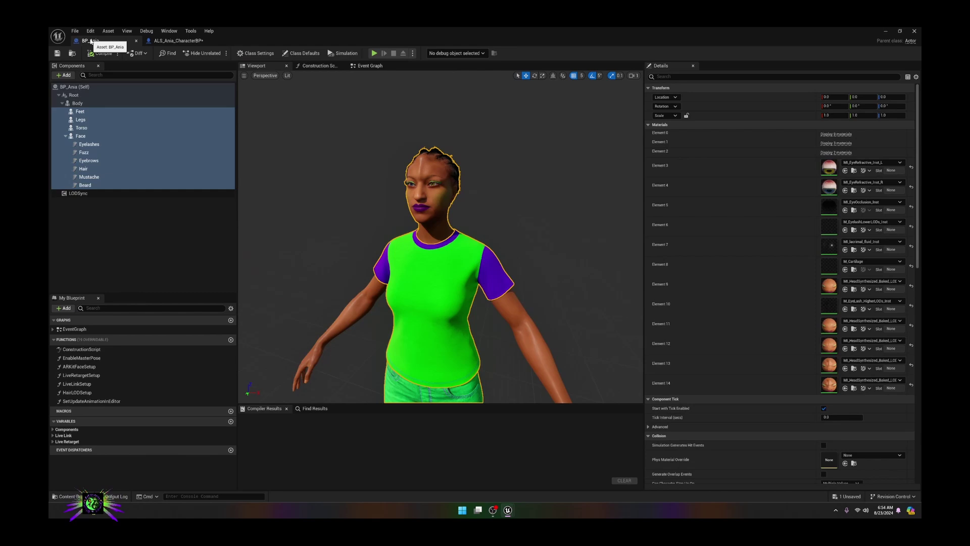
left_click(82, 193)
right_click(84, 194)
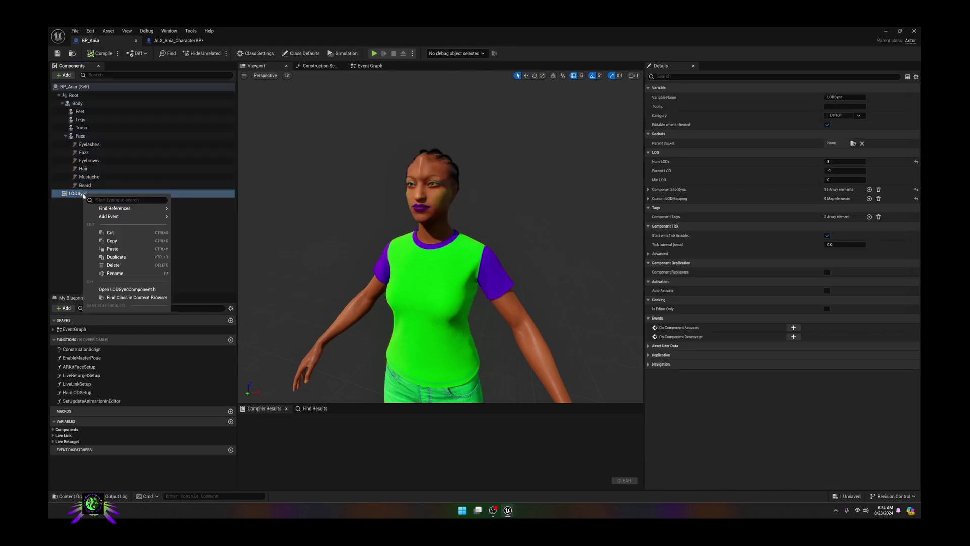
left_click(114, 240)
Step: Paste LODSync into ALS_Ania_CharacterBP, keep Forced LOD at -1, and compile
left_click(176, 41)
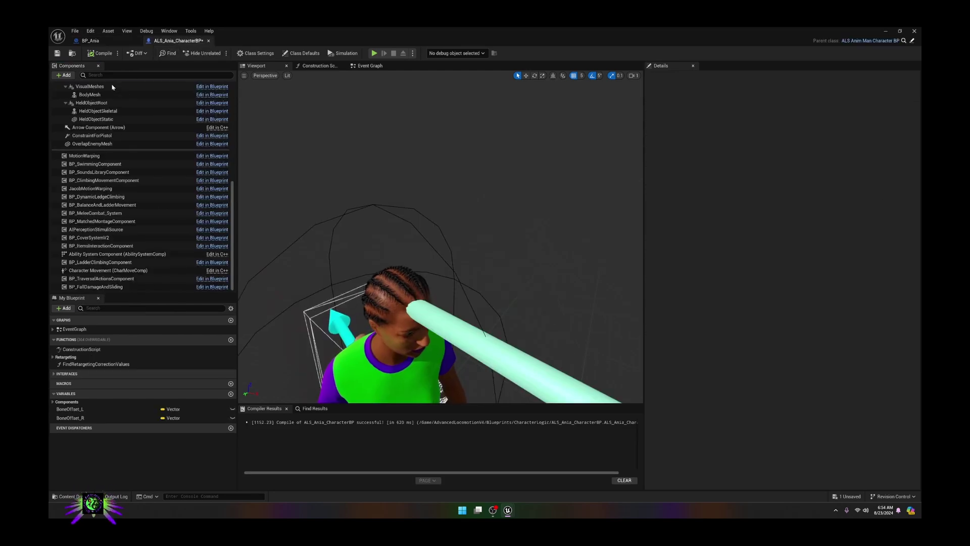
scroll(112, 87, "up", 10)
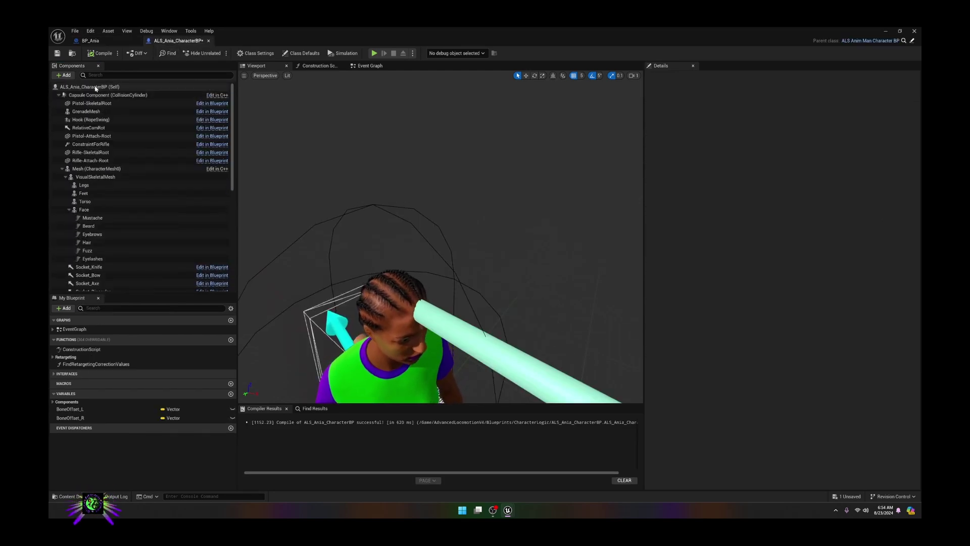
right_click(96, 88)
left_click(124, 99)
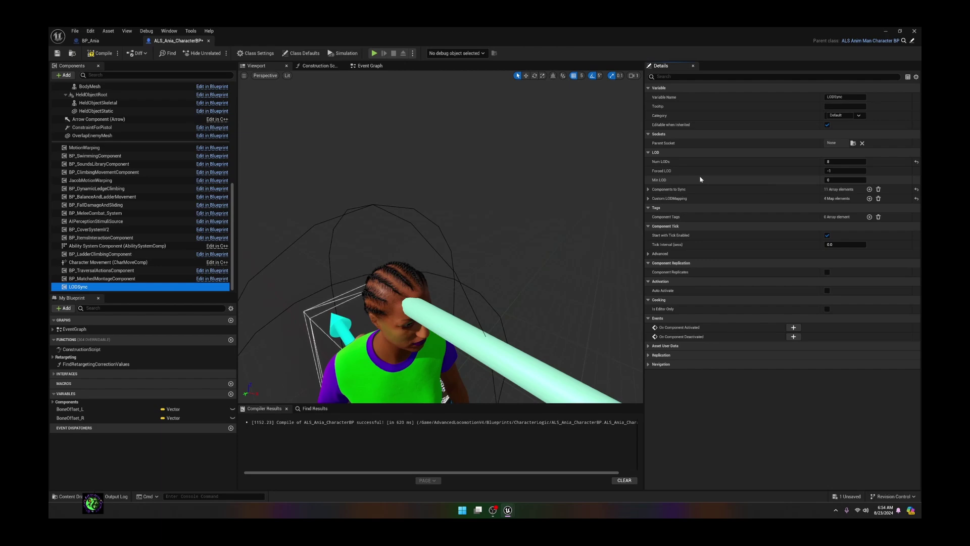
left_click(841, 171)
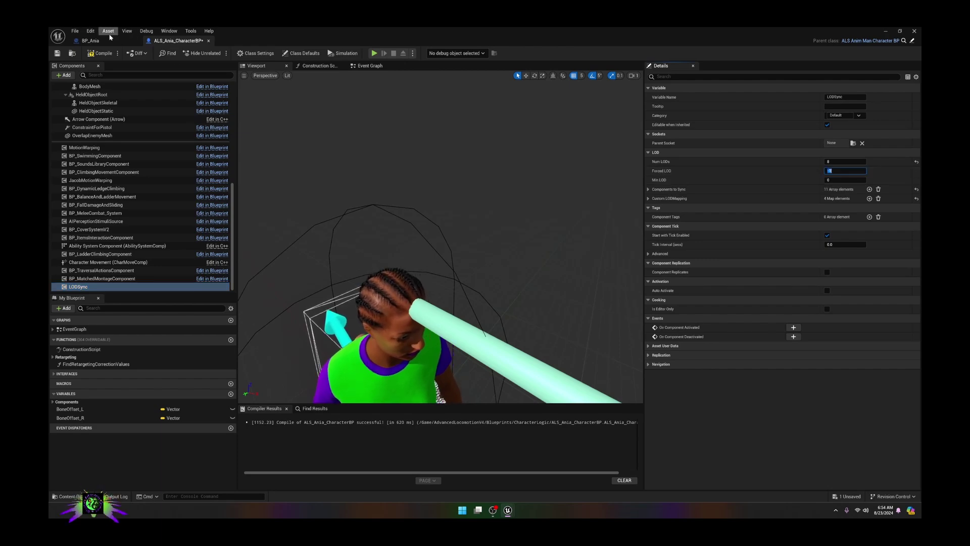
left_click(100, 53)
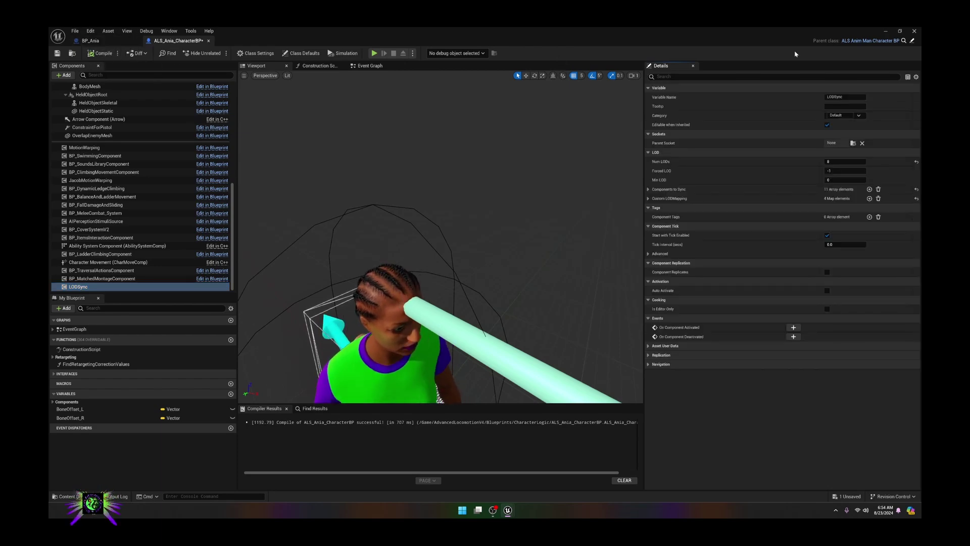
Step: Back in DefaultLevel, drop ALS_Ania_CharacterBP beside the mannequin and climbing walls
left_click(885, 32)
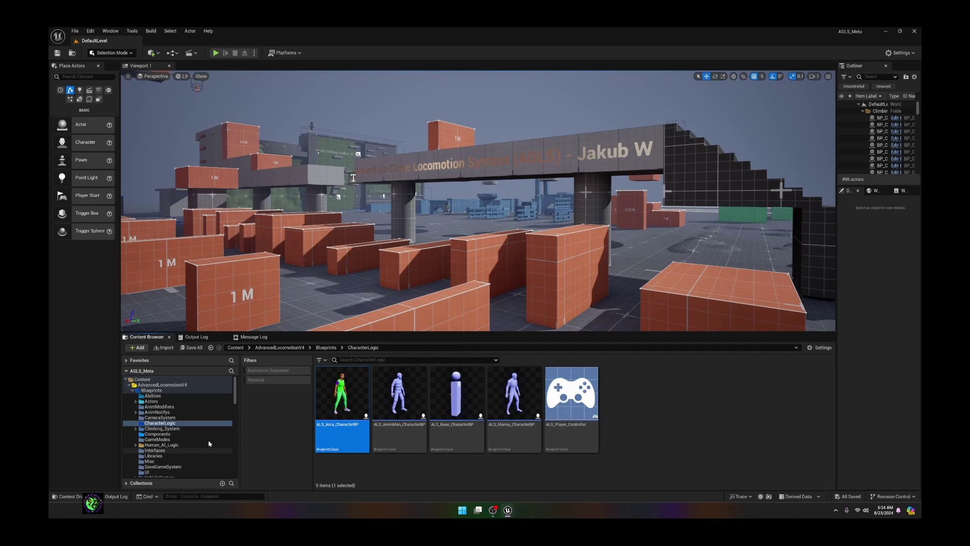
mouse_move(353, 177)
right_mouse_down()
mouse_move(364, 179)
mouse_move(353, 177)
right_mouse_up()
left_click_drag(837, 202, 625, 202)
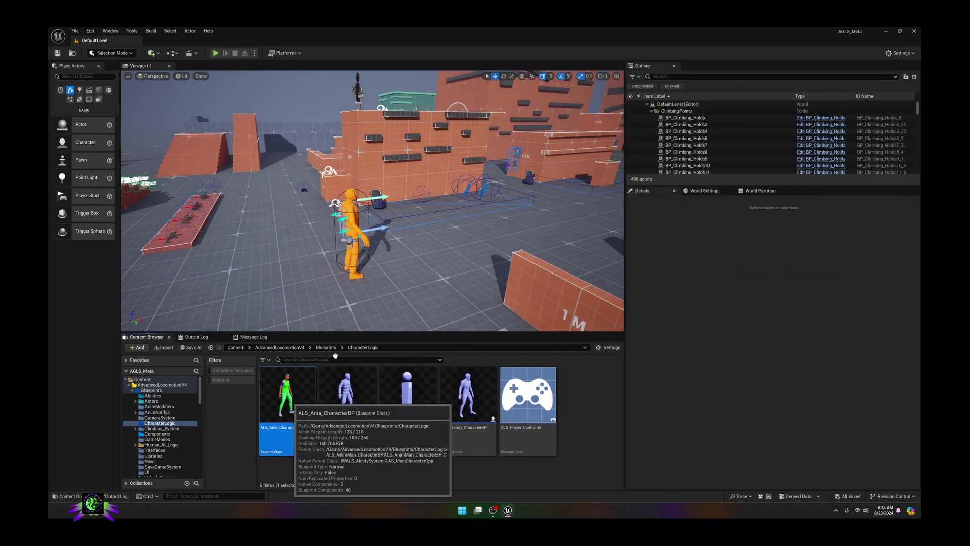
left_click_drag(287, 394, 410, 256)
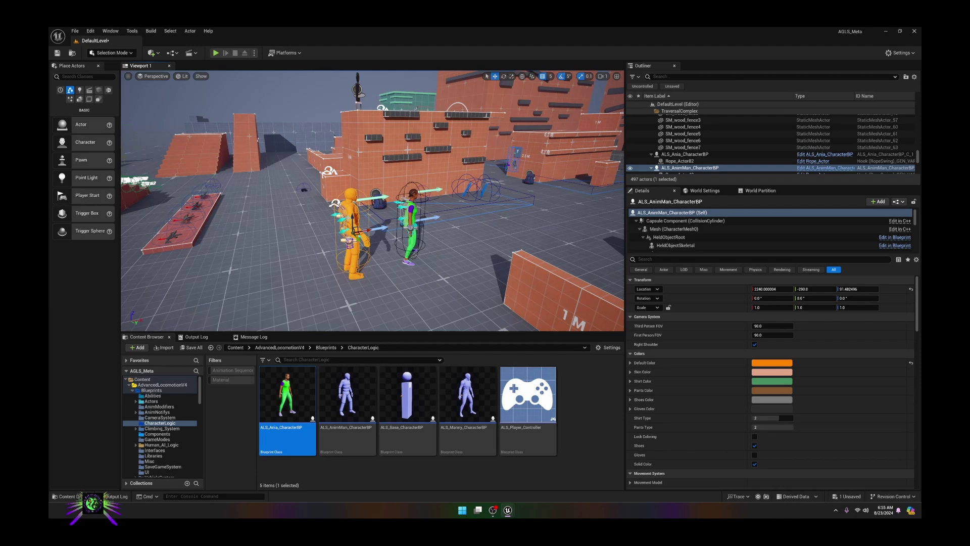
Step: Delete the old ALS_AnimMan_CharacterBP actor and enlarge the viewport around Ania
key("Delete")
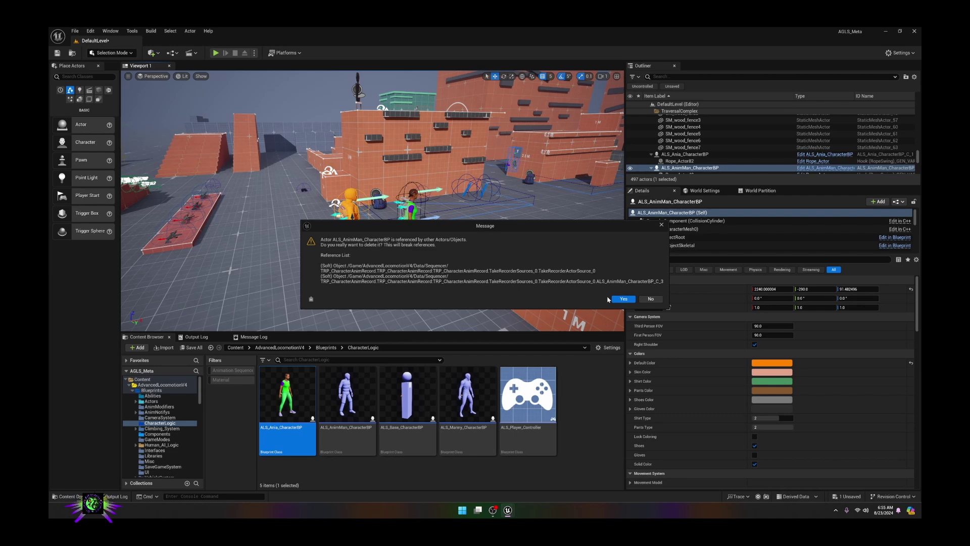
left_click(623, 299)
right_click_drag(404, 212, 205, 216)
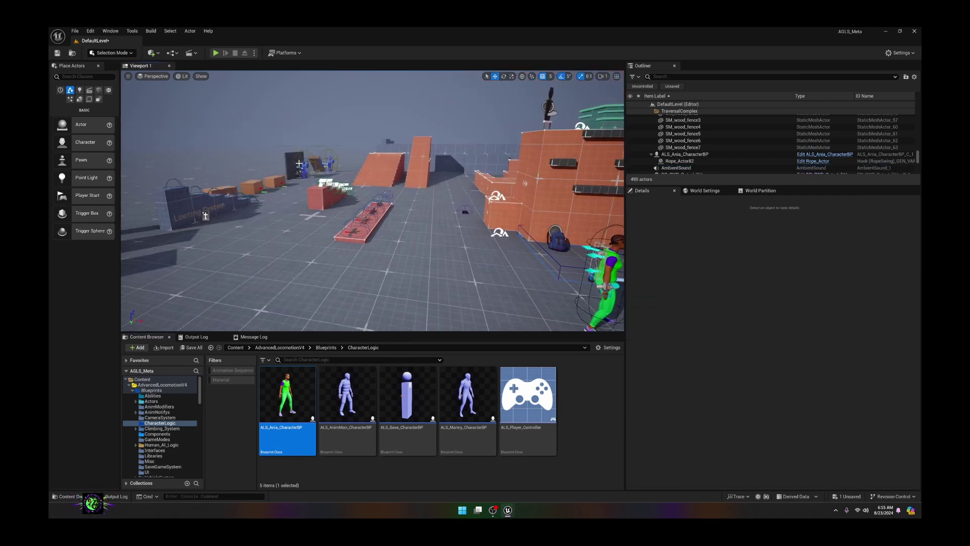
left_click(299, 165)
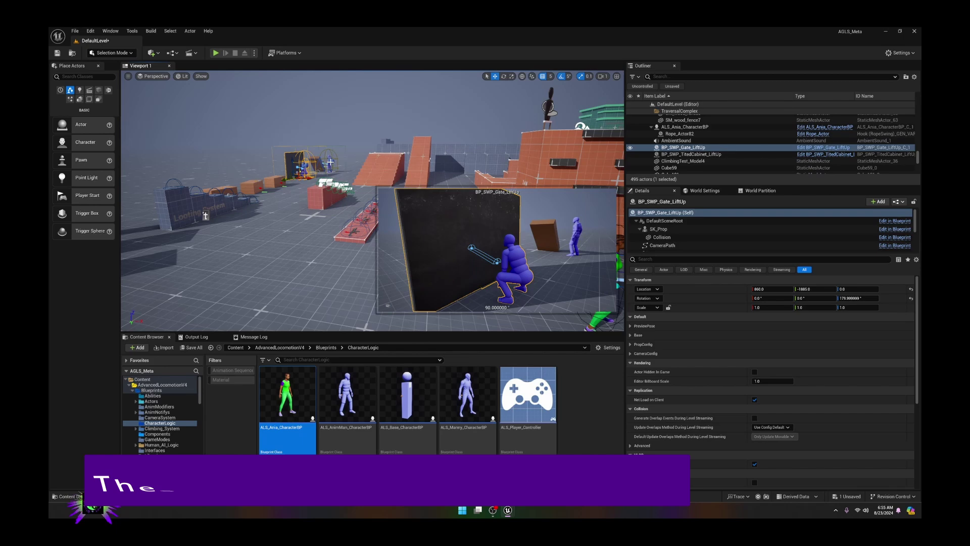
right_click_drag(205, 215, 217, 210)
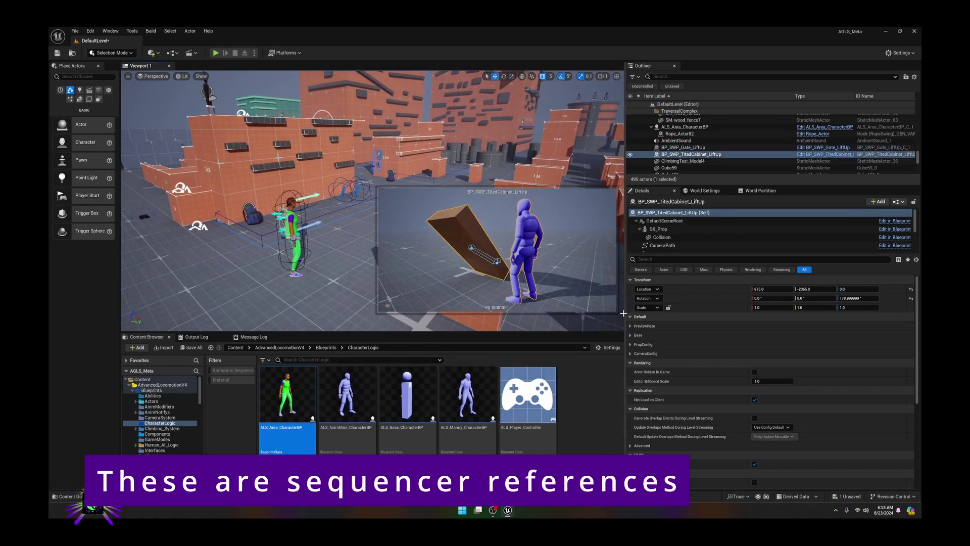
left_click_drag(632, 313, 747, 313)
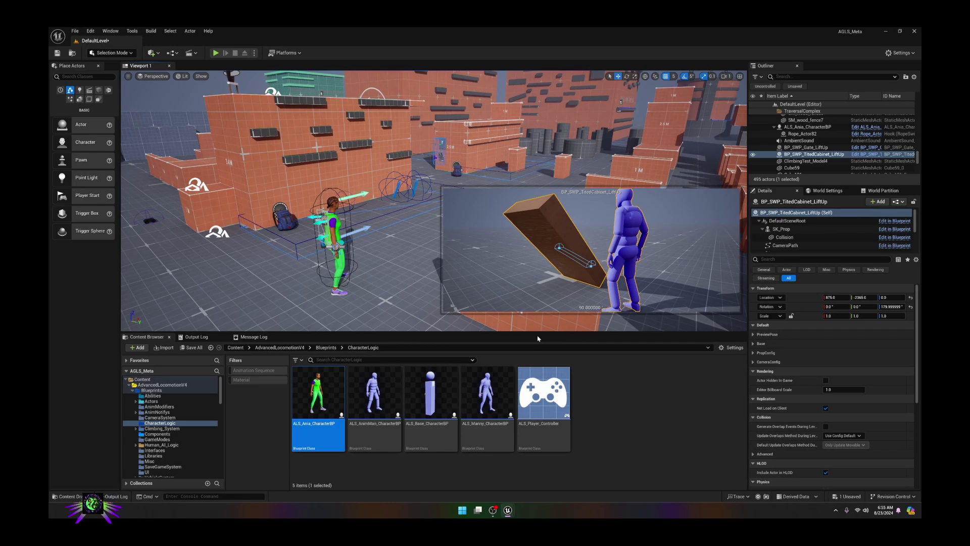
left_click_drag(524, 334, 522, 404)
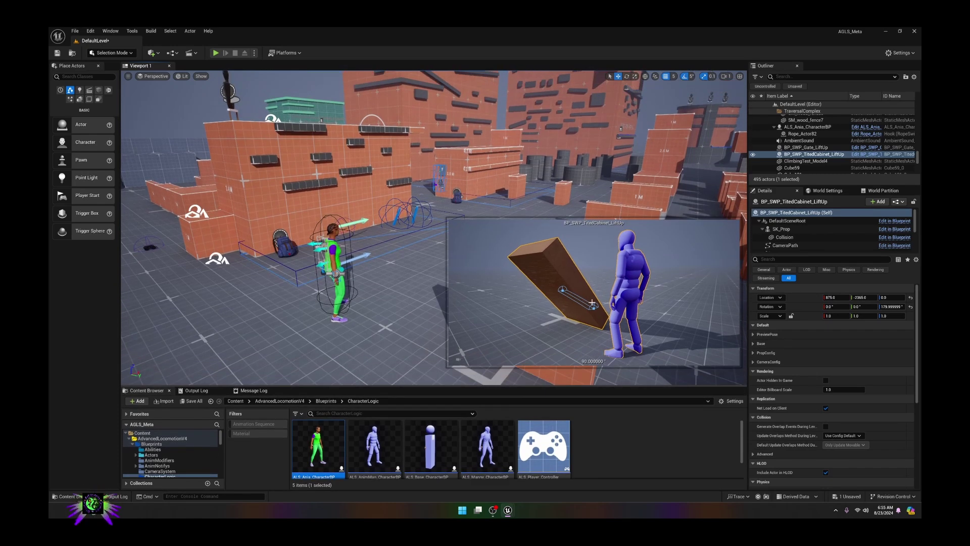
left_click(357, 343)
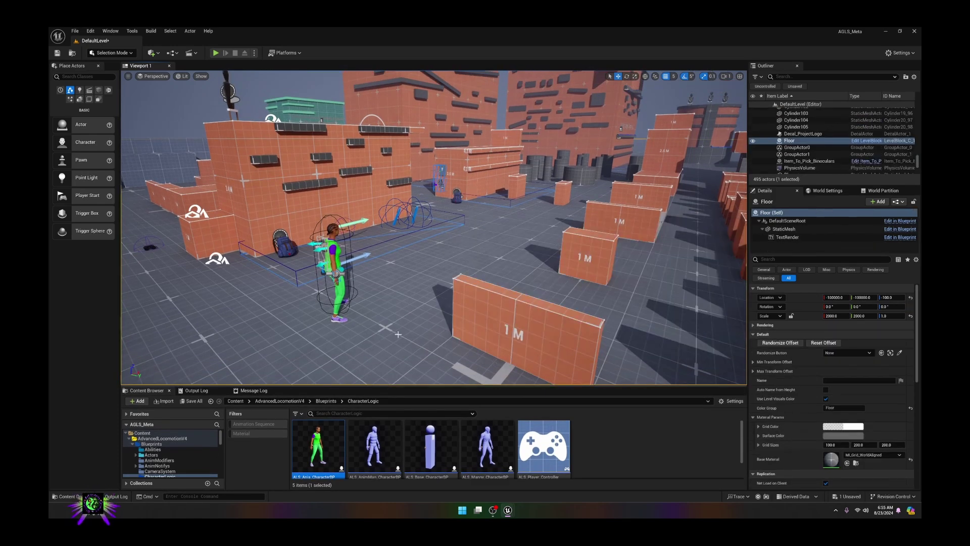
Step: Set the Ania actor's Auto Possess Player to Player 0, then start Play
left_click(335, 250)
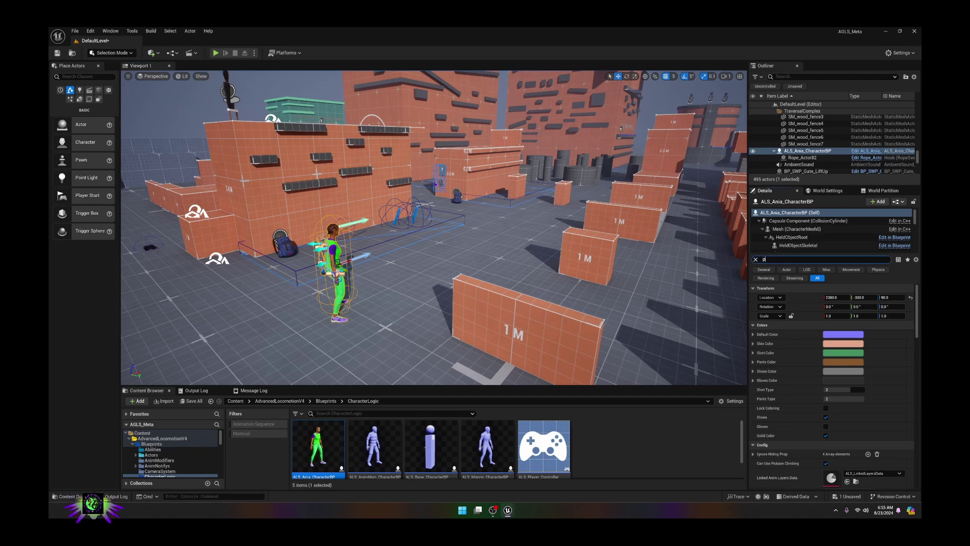
type("os")
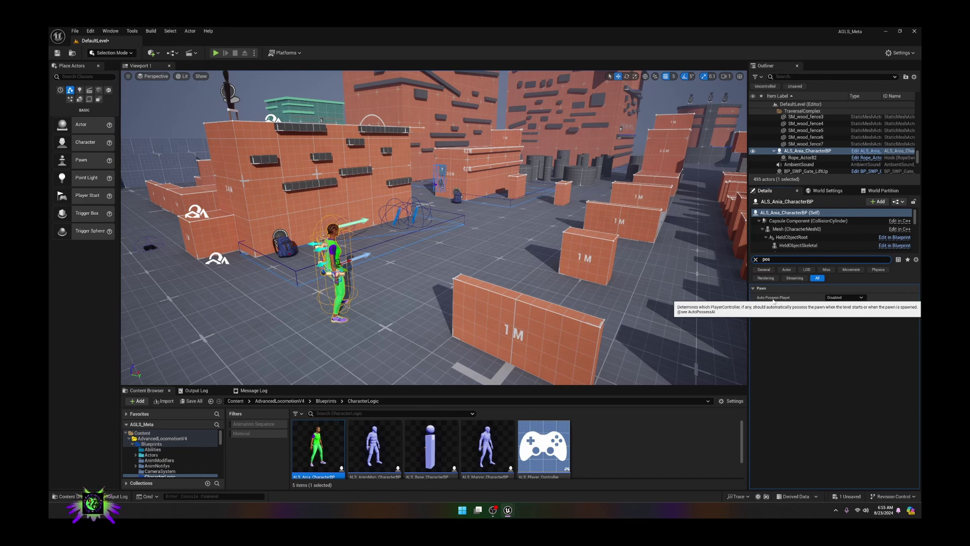
left_click(842, 298)
left_click(846, 305)
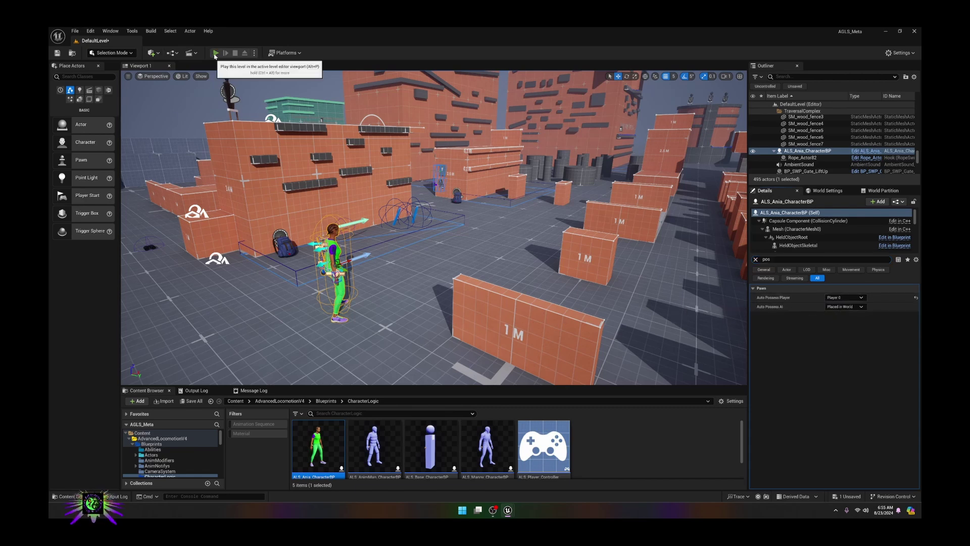
left_click(215, 54)
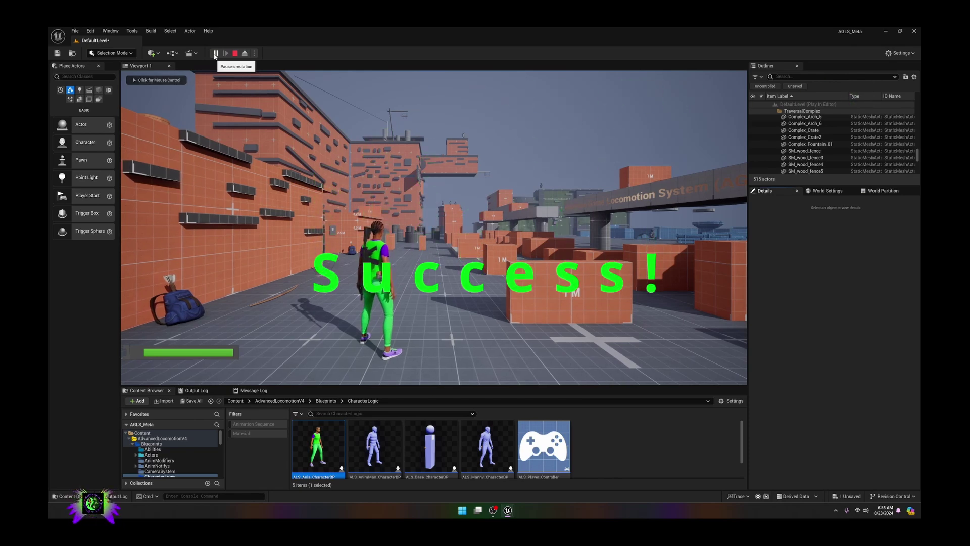
Step: As Ania, run forward and mantle across the boxes and grey cylinders
left_click(216, 91)
key("w")
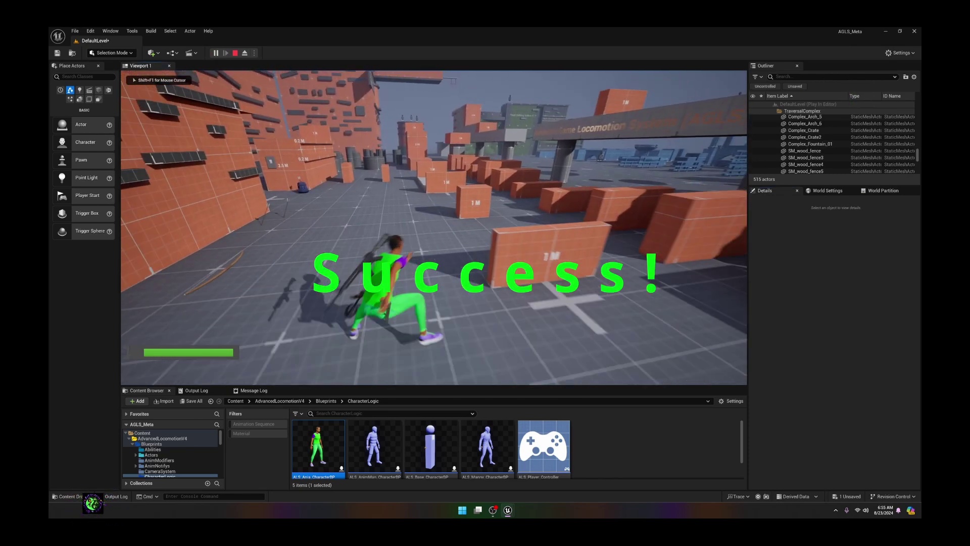
key("space")
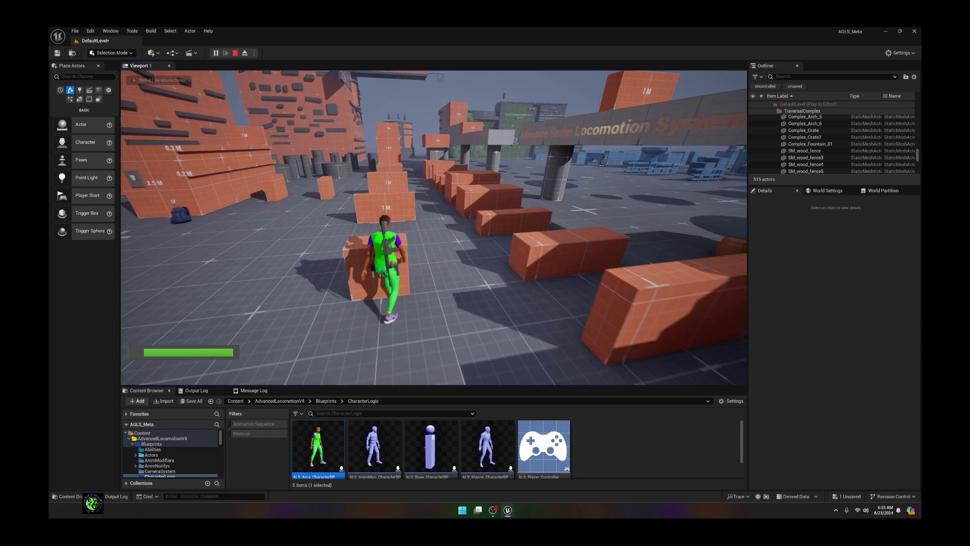
key("space")
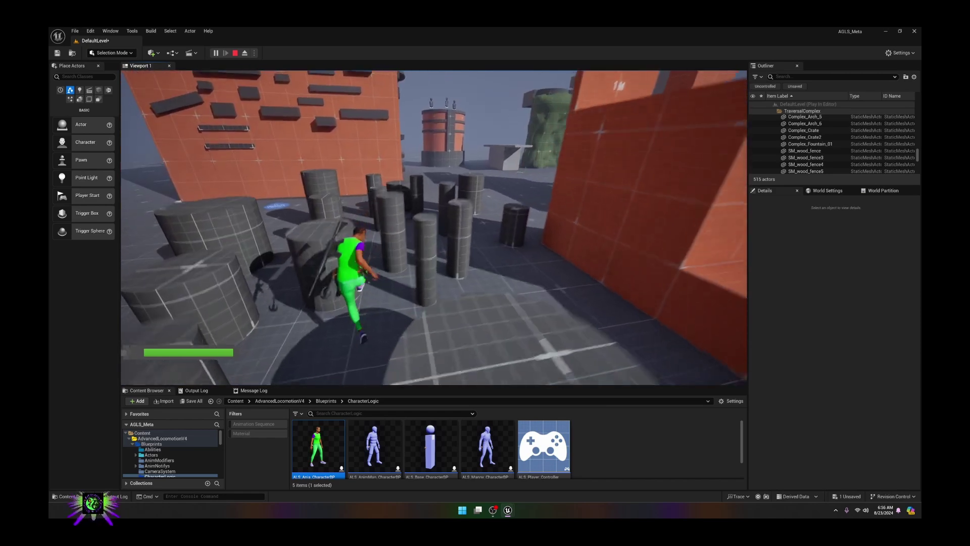
key("space")
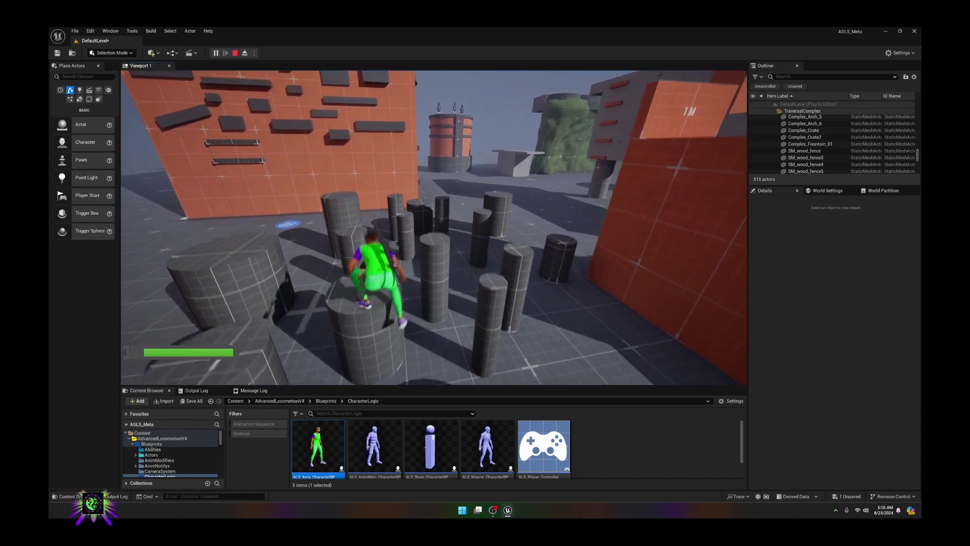
key("space")
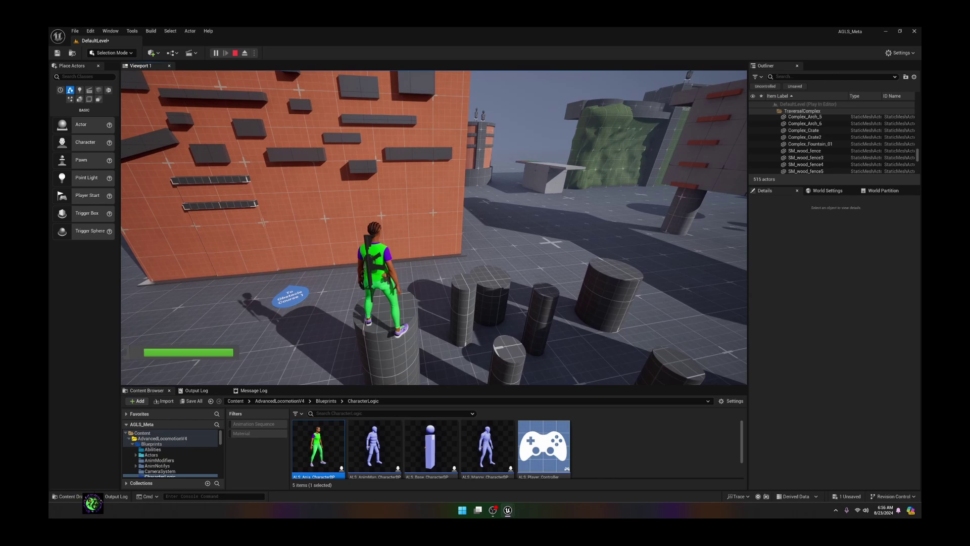
Step: Crouch and shuffle along the brick wall, run past the corner, then aim over the shoulder
key("w")
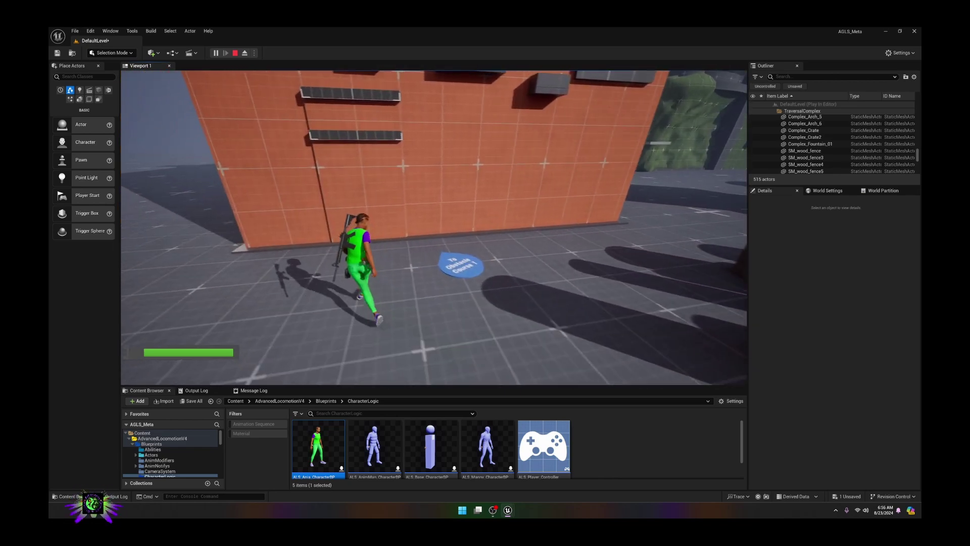
key("c")
key("a")
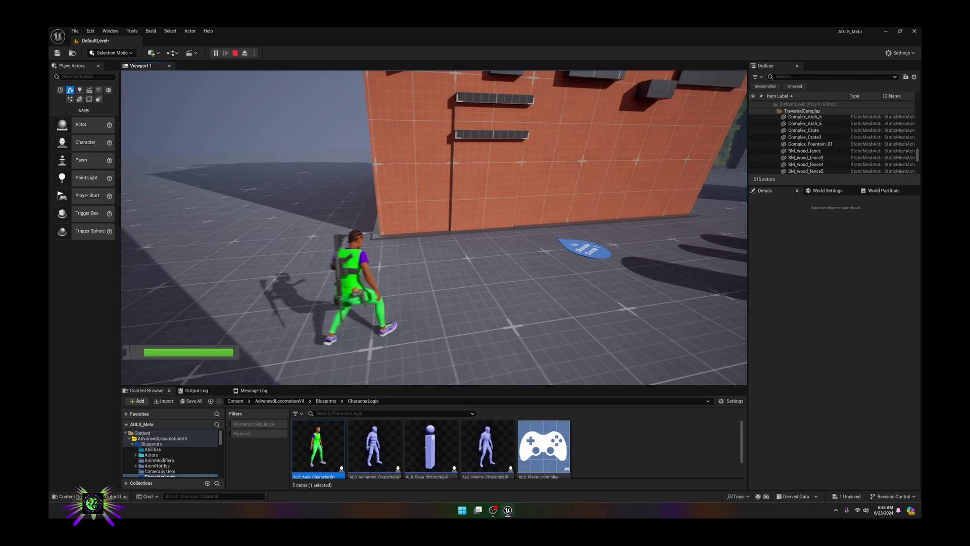
key("c")
key("w")
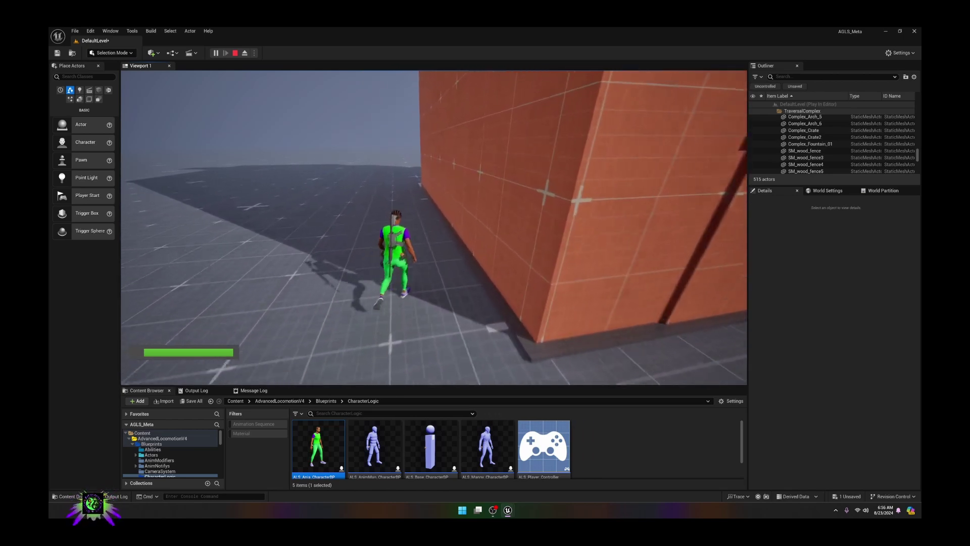
right_click(434, 227)
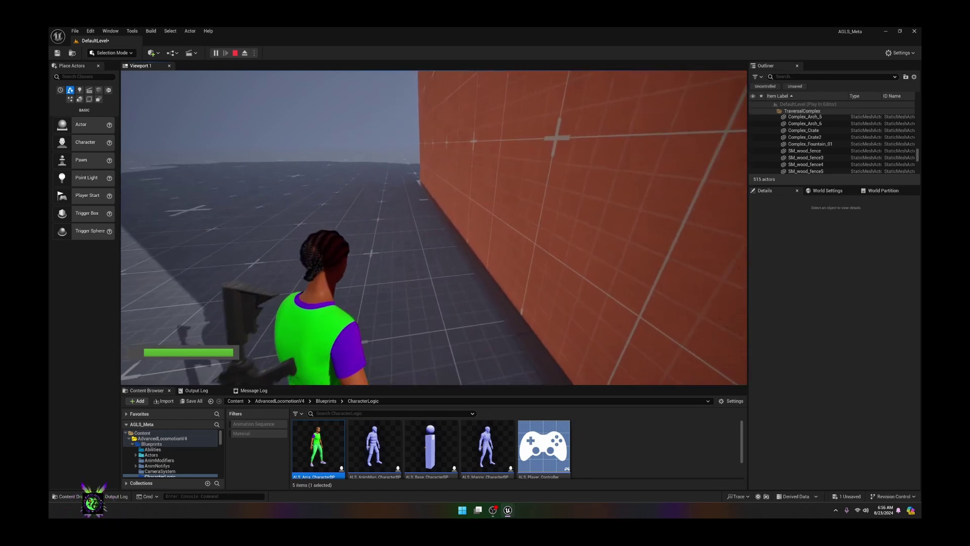